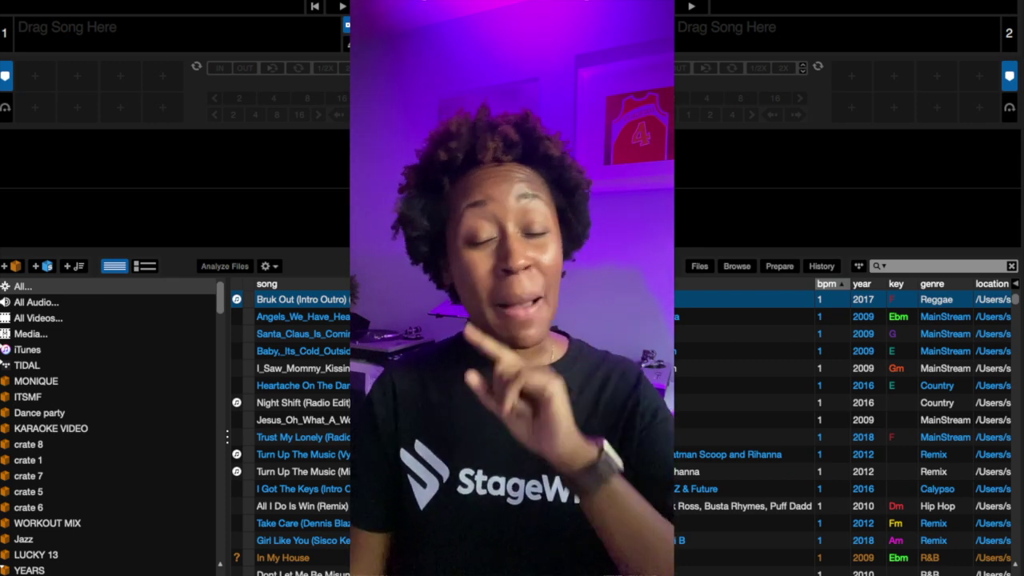
Sort the library tracks by the key column so the Abm songs come first.
scroll(124, 404, down, 3)
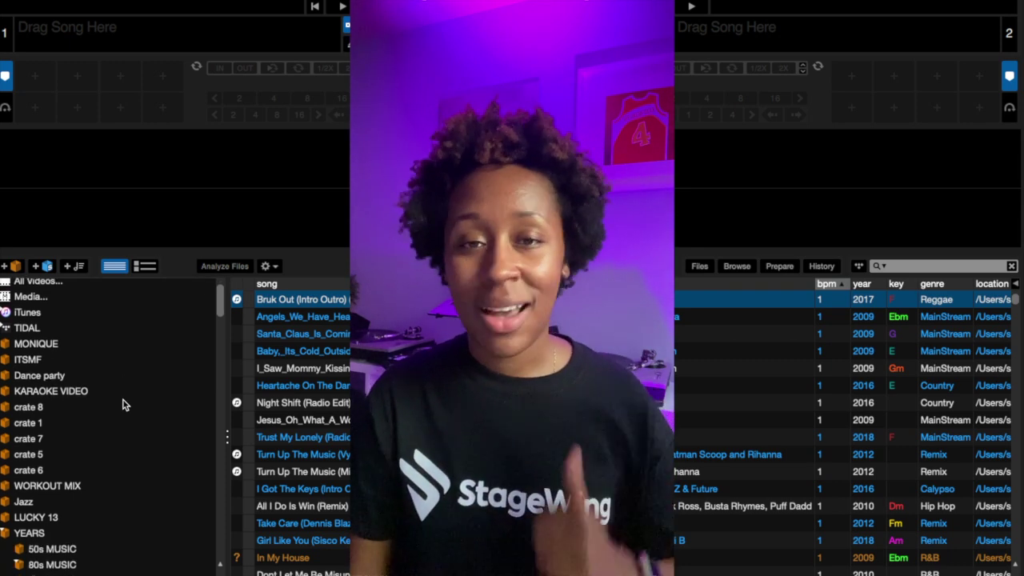
scroll(123, 403, down, 3)
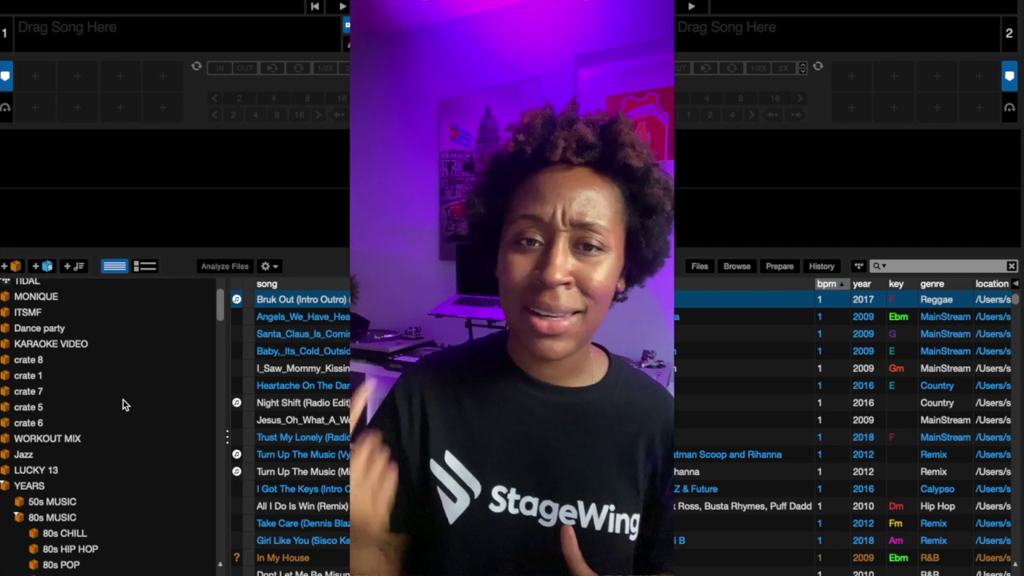
scroll(123, 404, down, 1)
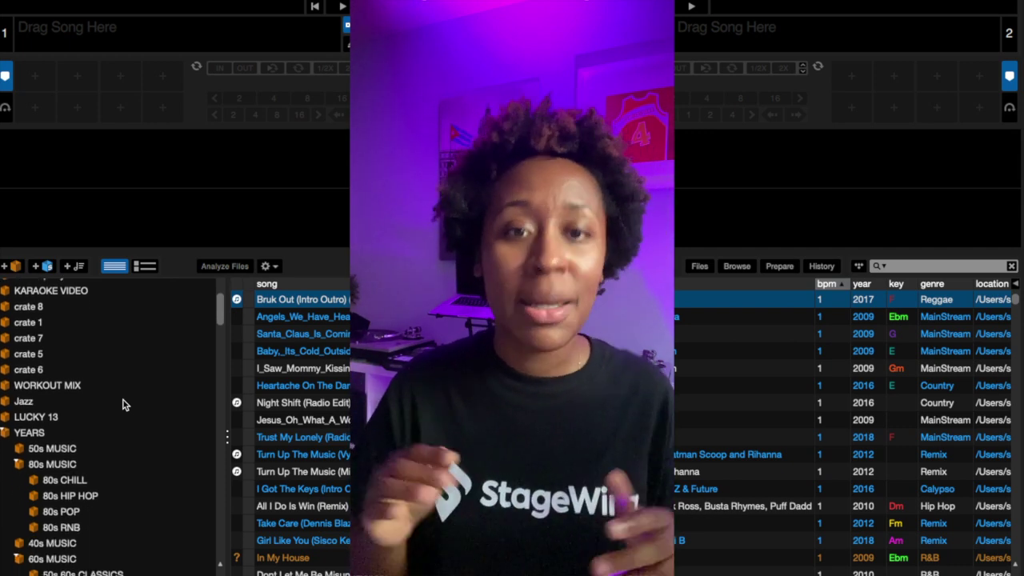
scroll(123, 404, down, 6)
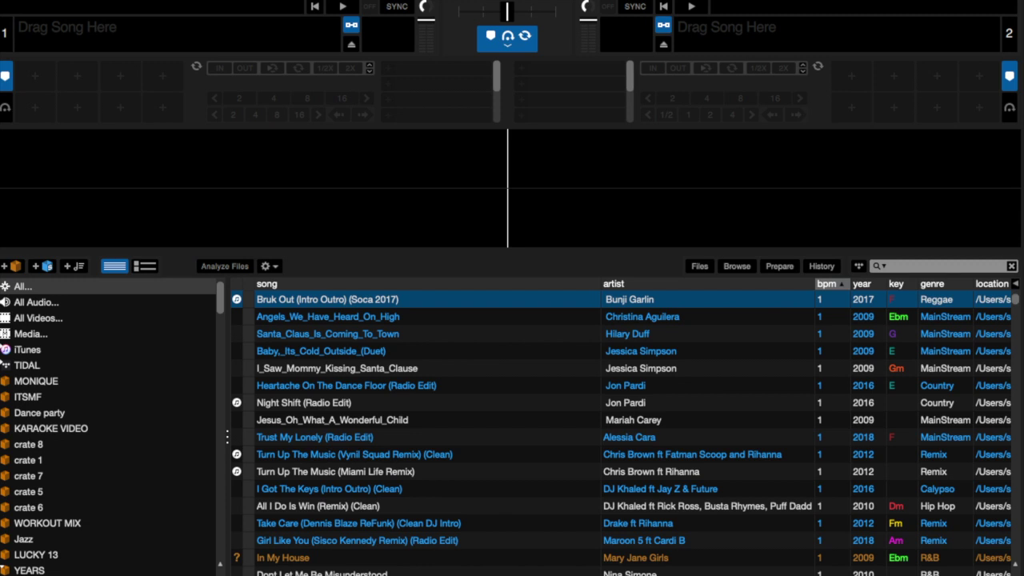
scroll(125, 405, down, 3)
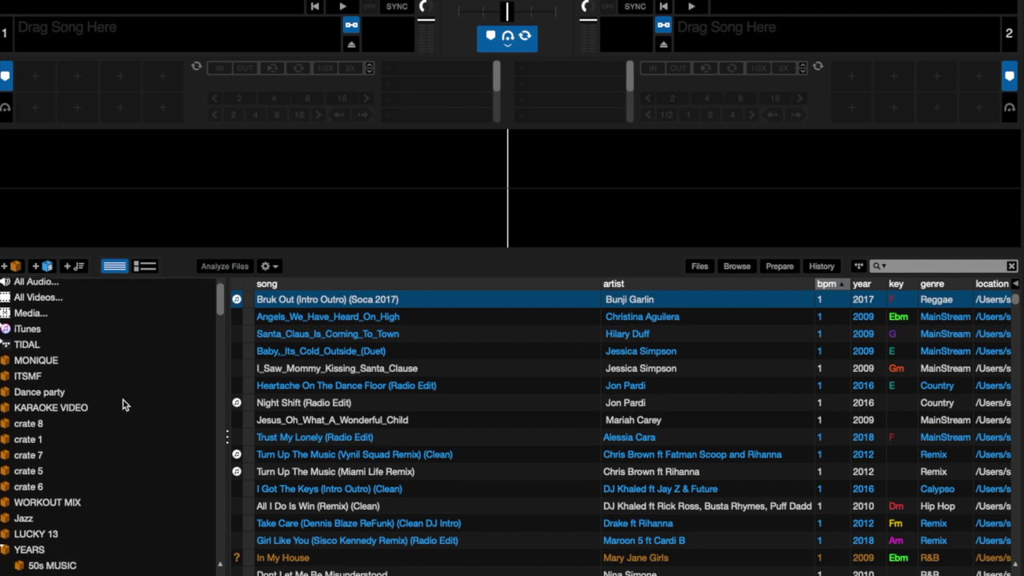
scroll(124, 405, down, 2)
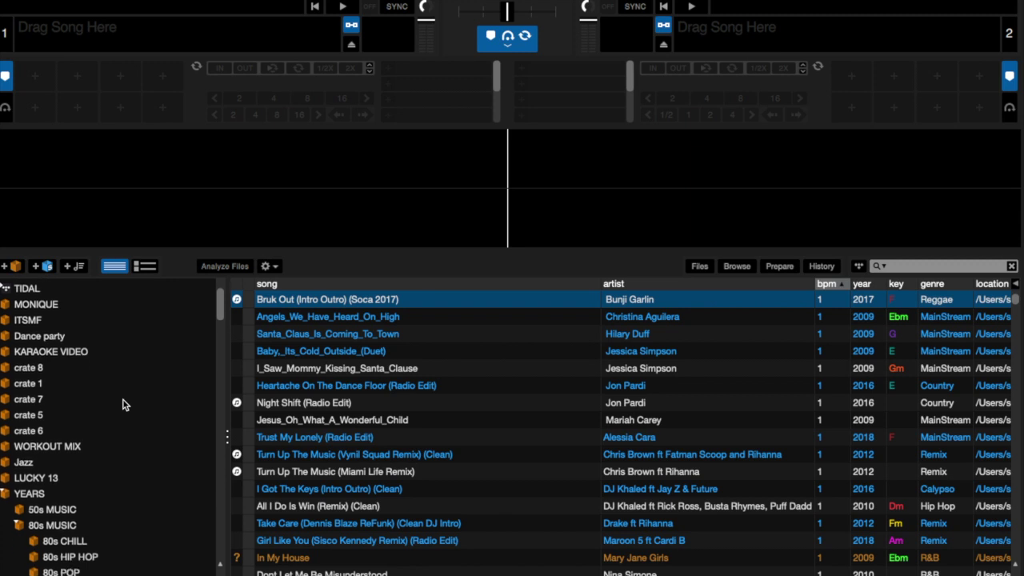
scroll(123, 404, down, 3)
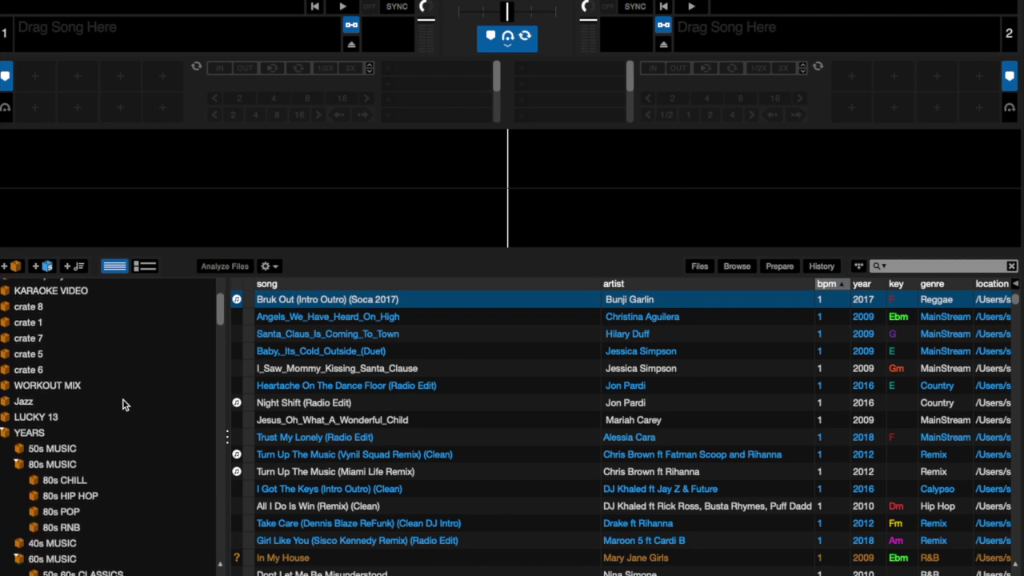
scroll(123, 400, down, 8)
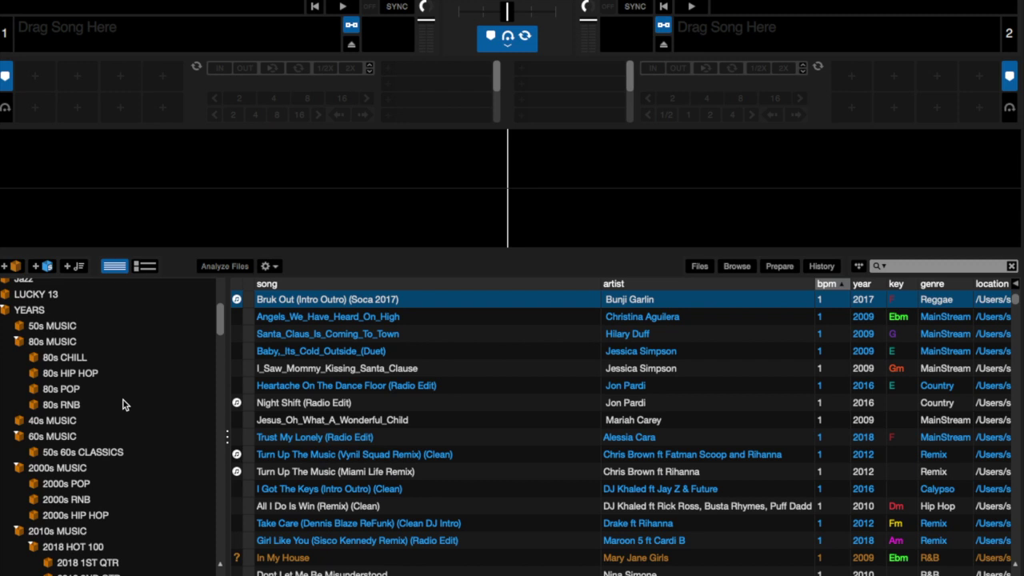
scroll(123, 404, down, 5)
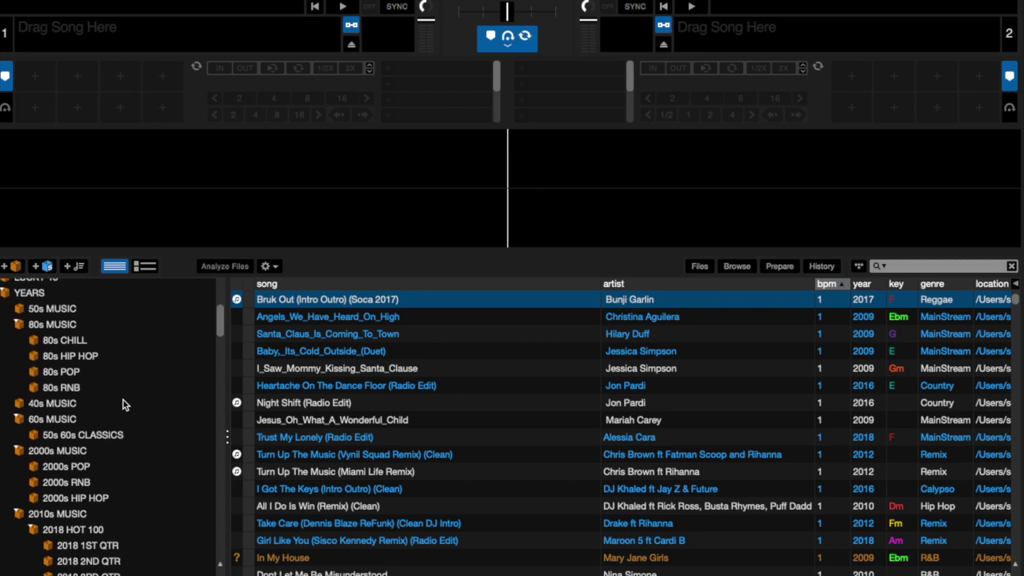
scroll(123, 404, down, 5)
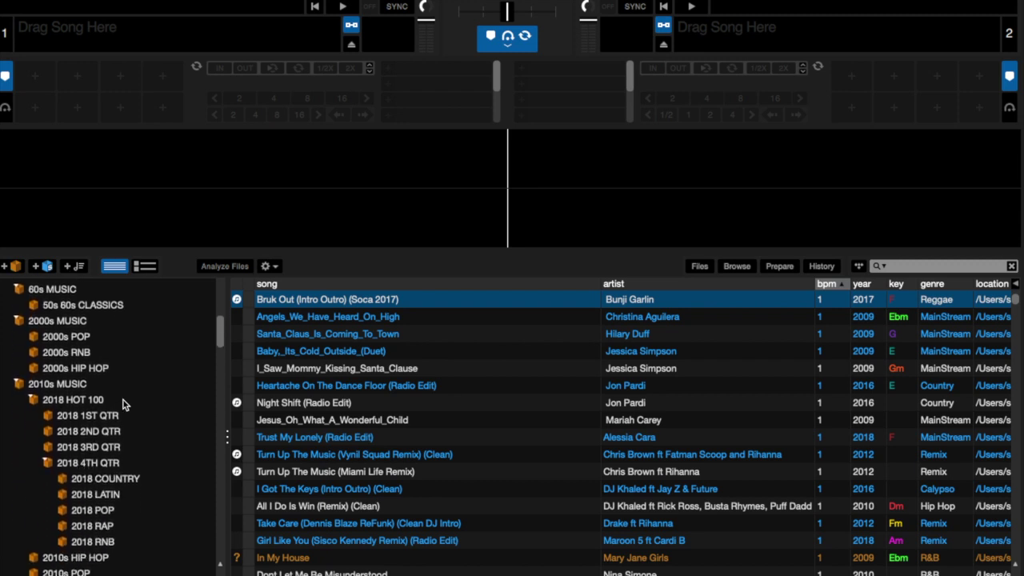
scroll(123, 404, down, 8)
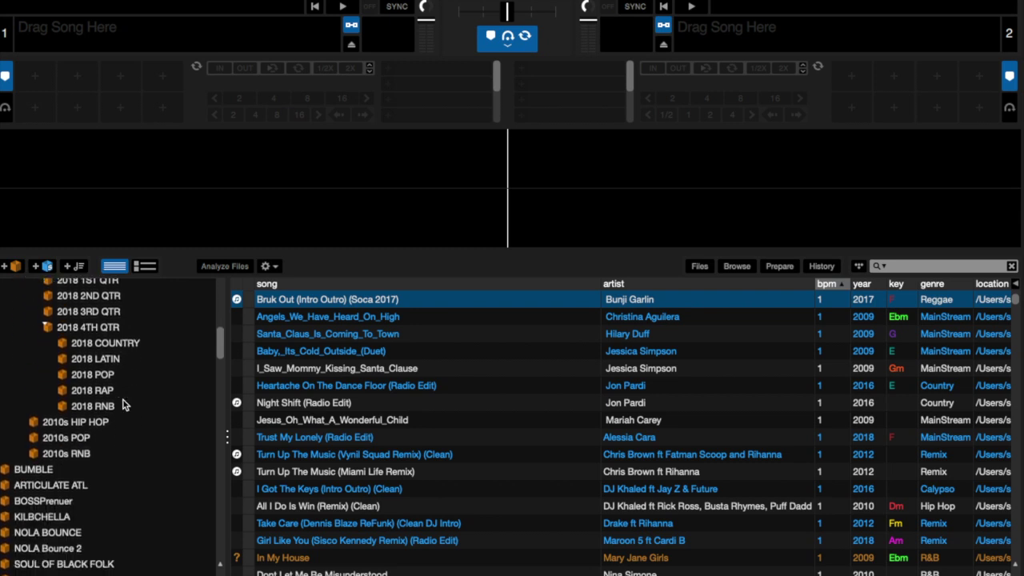
scroll(123, 404, down, 5)
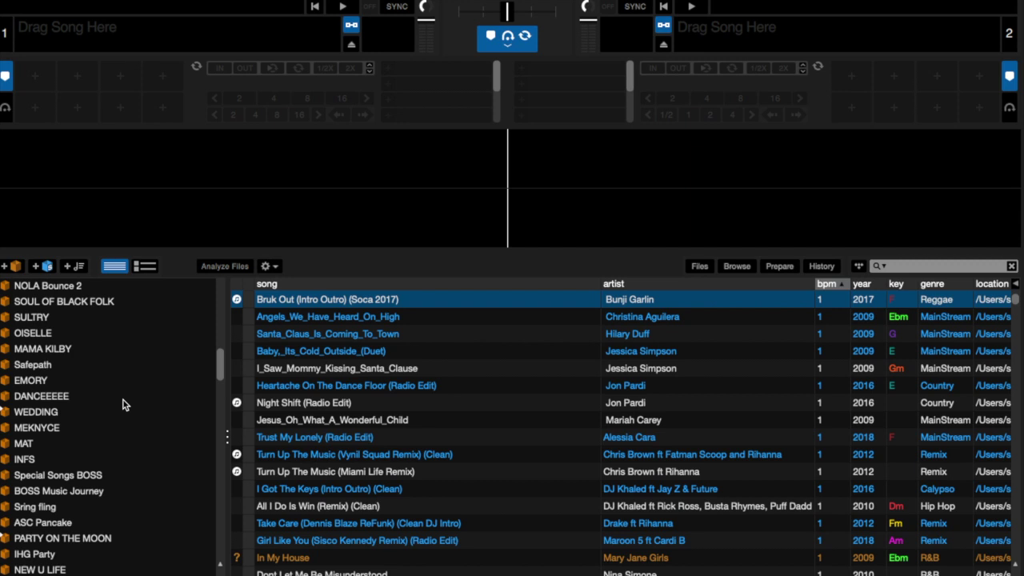
scroll(123, 404, down, 3)
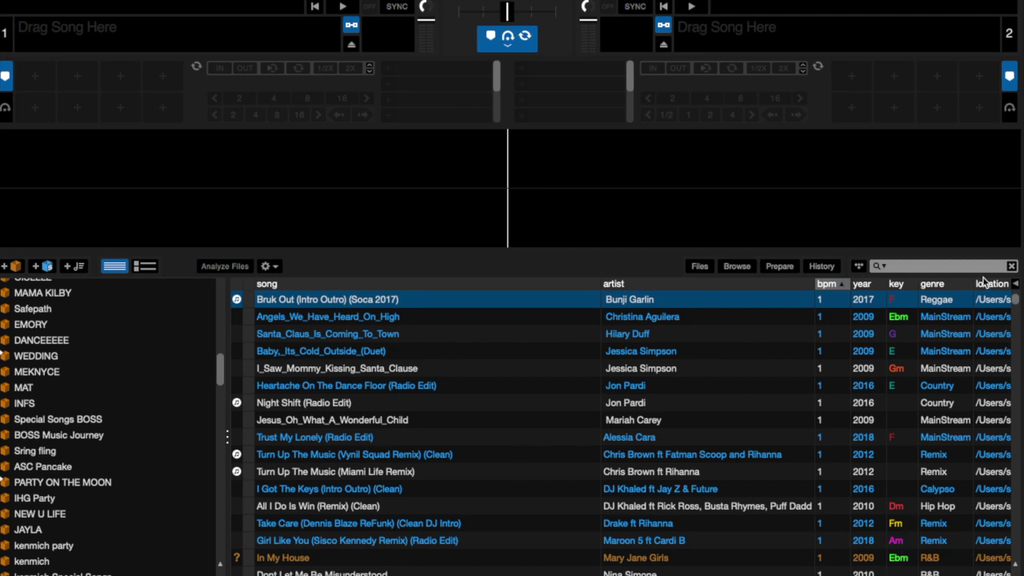
click(896, 285)
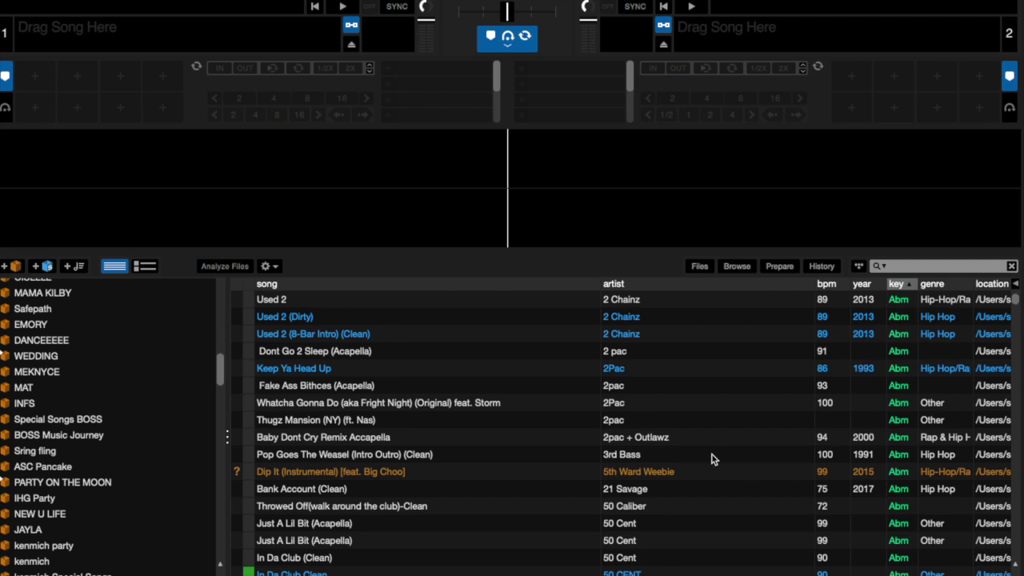
Open the YEARS crate to list its tracks by song title.
scroll(152, 376, up, 2)
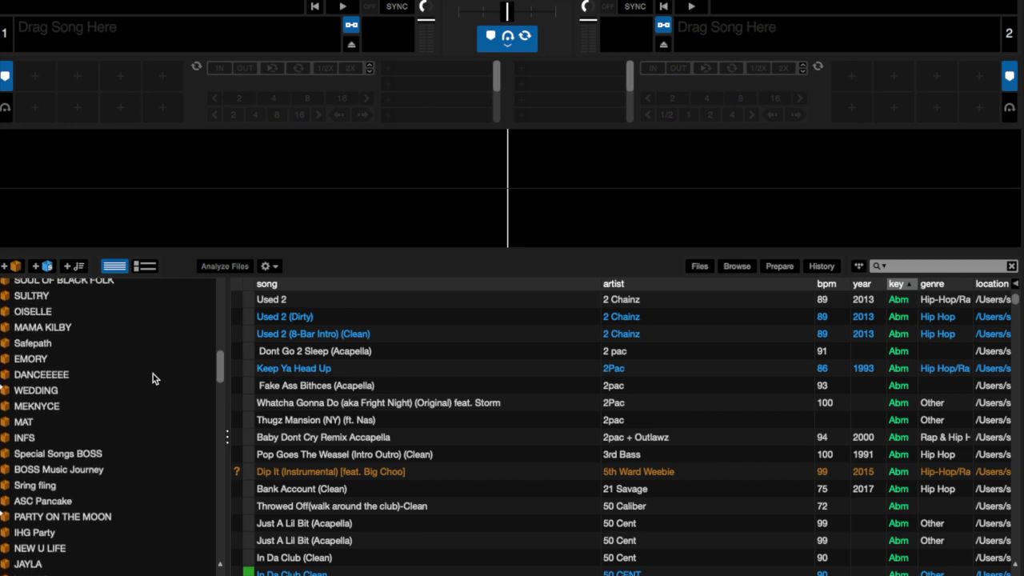
scroll(152, 373, up, 10)
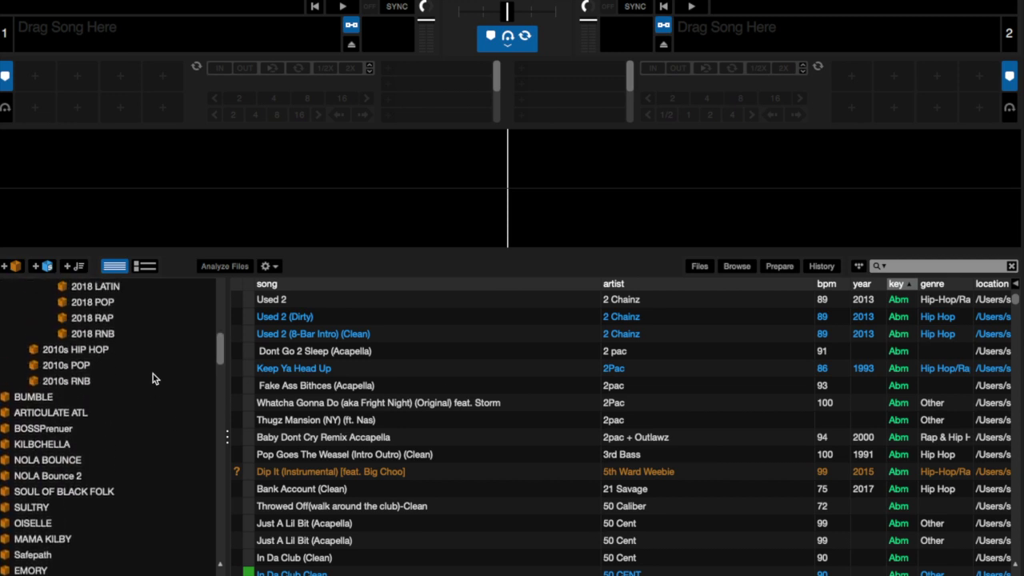
scroll(152, 373, up, 11)
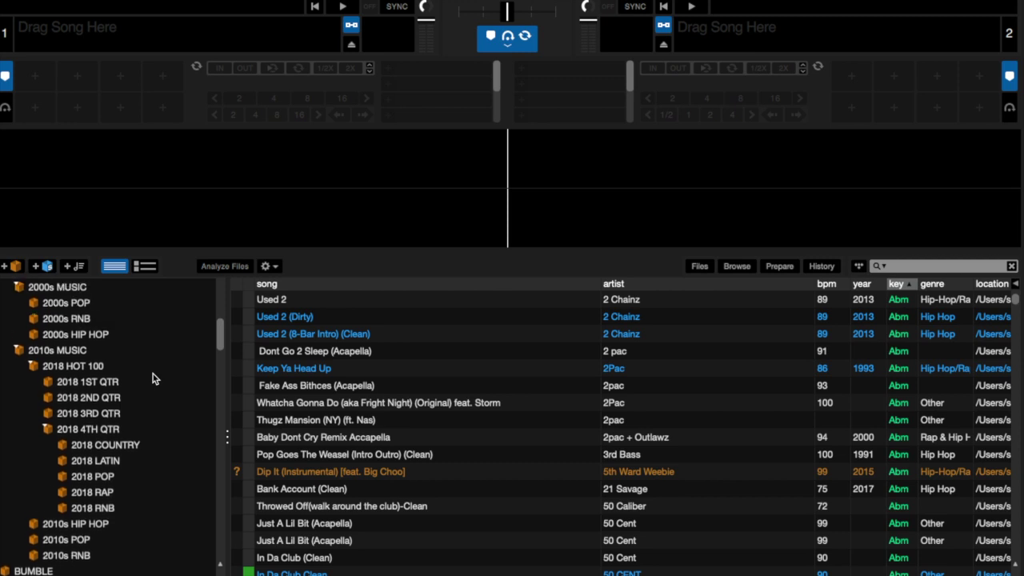
scroll(153, 374, up, 9)
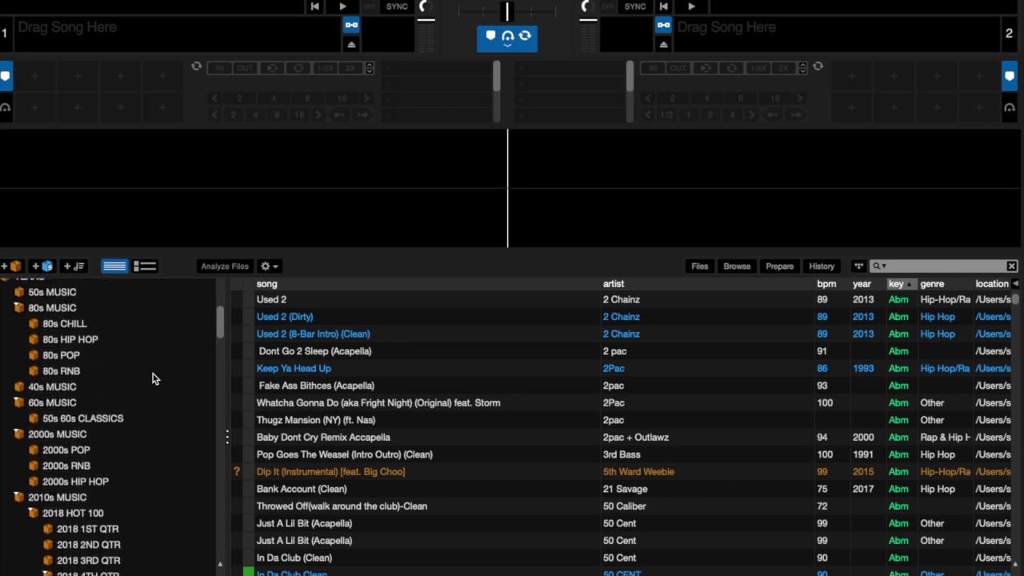
scroll(153, 373, up, 4)
click(26, 347)
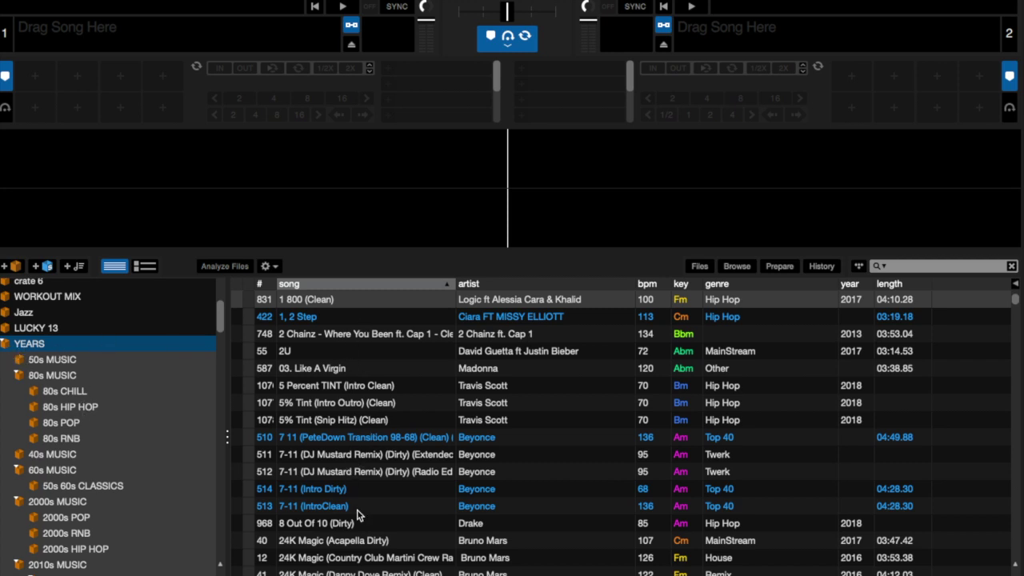
Open the 2000s MUSIC crate and select the row 33 copy of Sweet Nothing (Diplo Remix).
scroll(108, 544, down, 3)
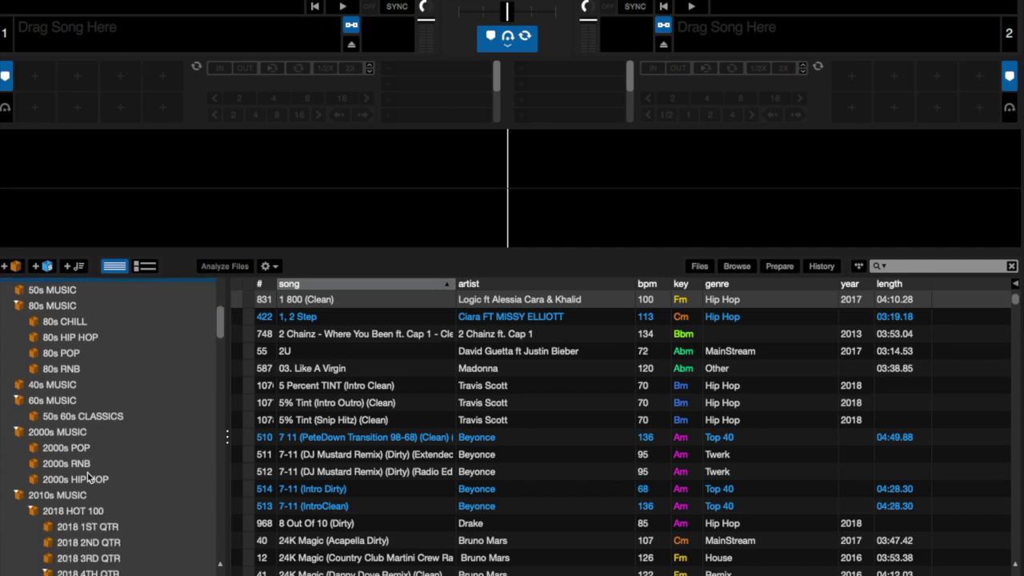
click(69, 436)
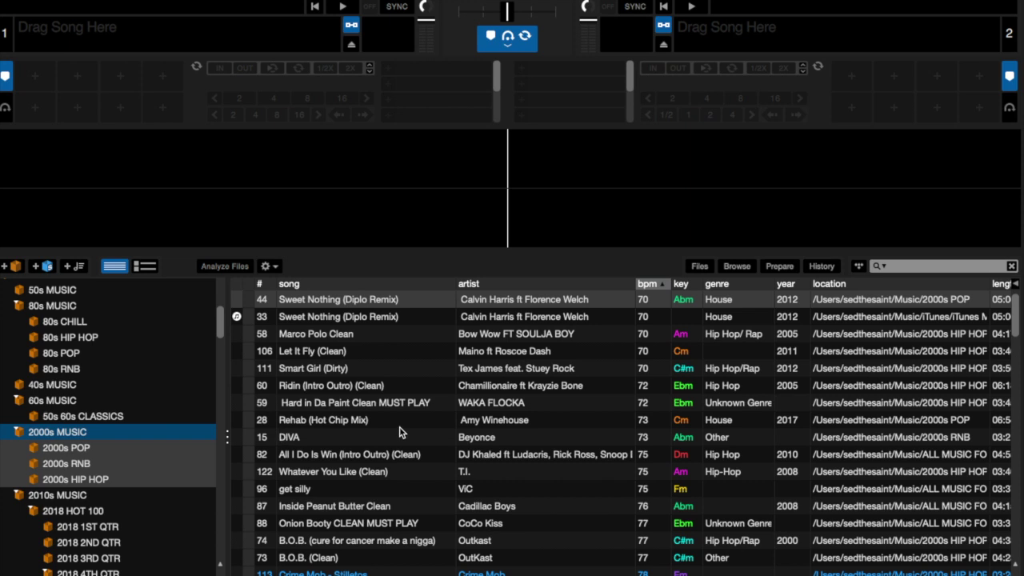
scroll(400, 431, down, 1)
scroll(400, 431, up, 1)
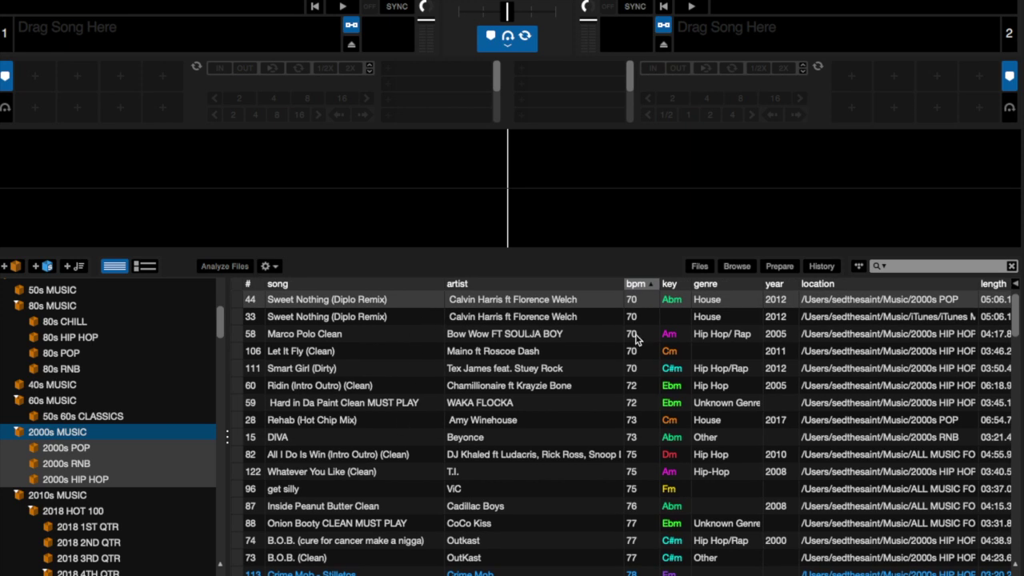
scroll(552, 416, left, 1)
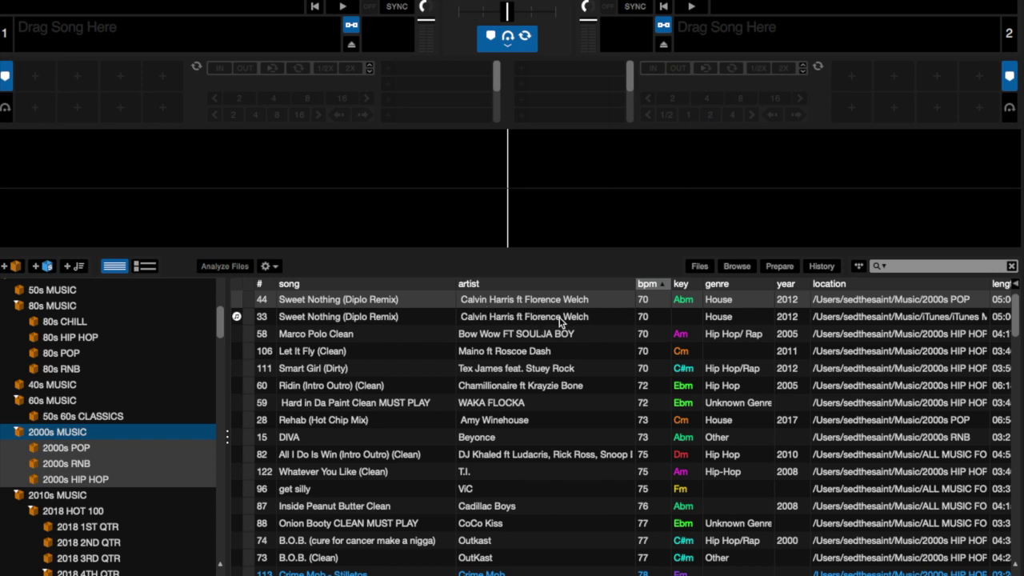
click(387, 319)
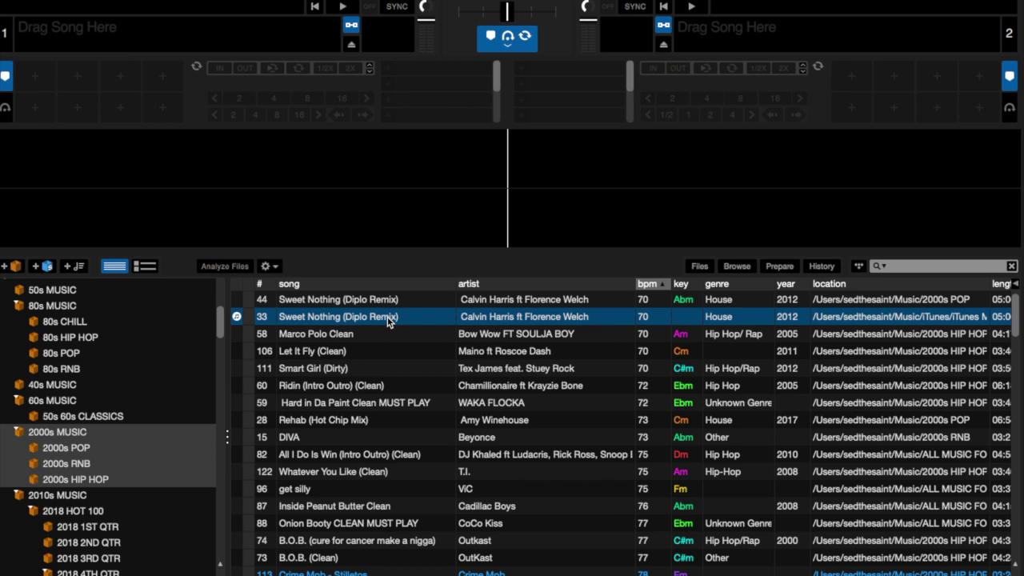
Load the row 44 Sweet Nothing (Diplo Remix) onto deck 1, replacing the row 33 copy.
key(shift+Left)
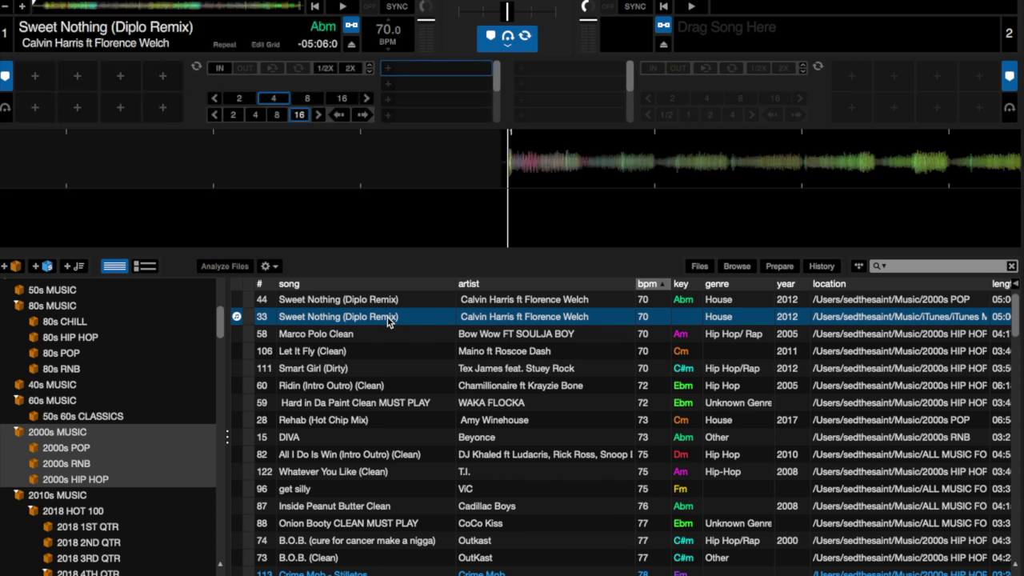
click(371, 301)
key(shift+Left)
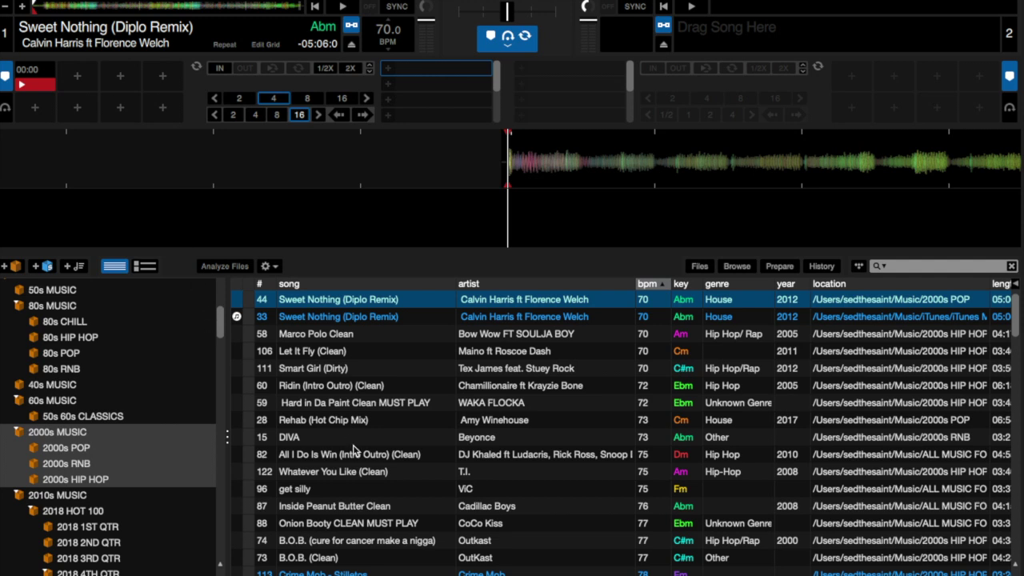
scroll(68, 392, down, 5)
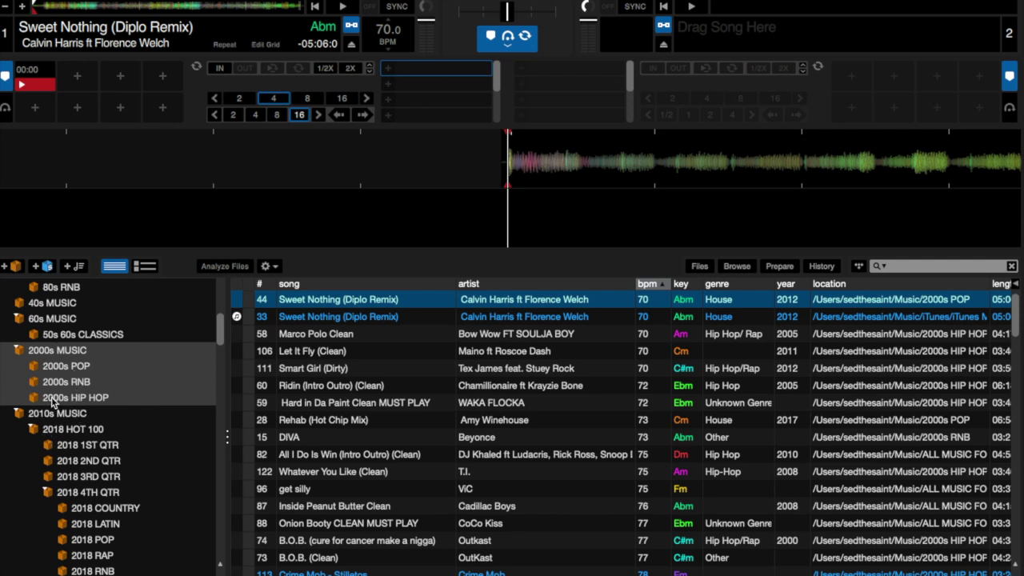
scroll(53, 402, up, 4)
scroll(52, 402, up, 3)
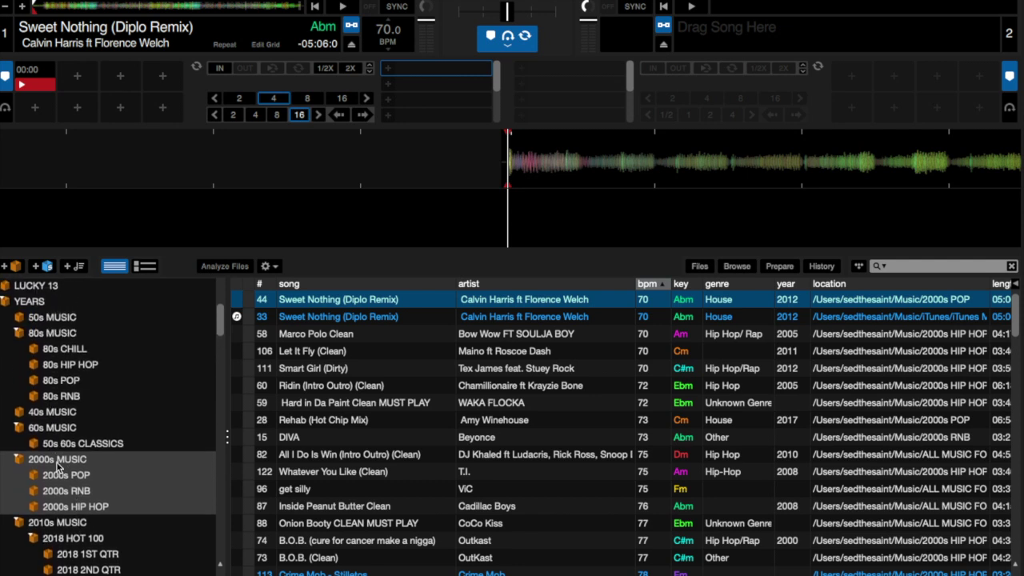
scroll(69, 450, down, 6)
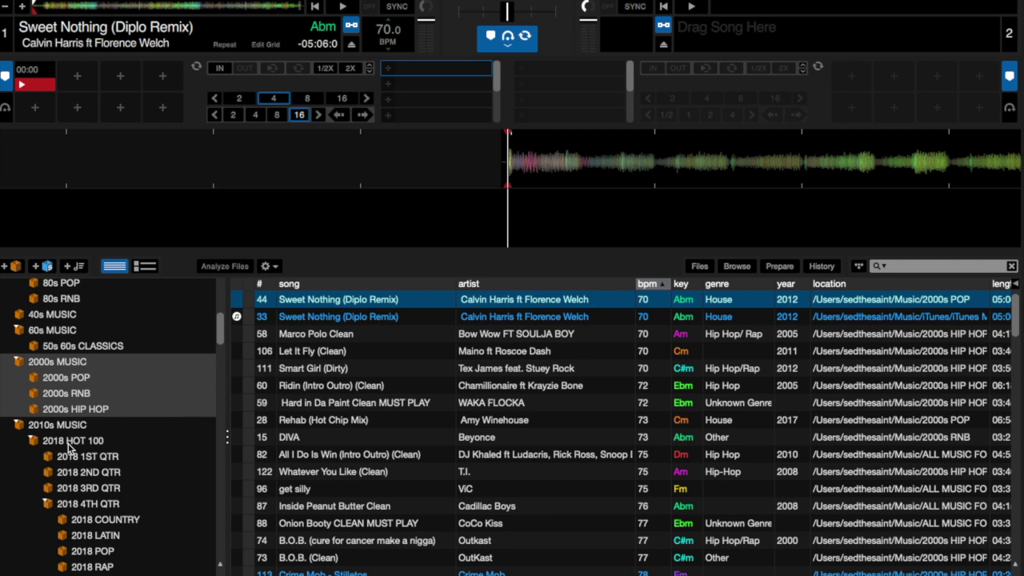
scroll(102, 366, up, 5)
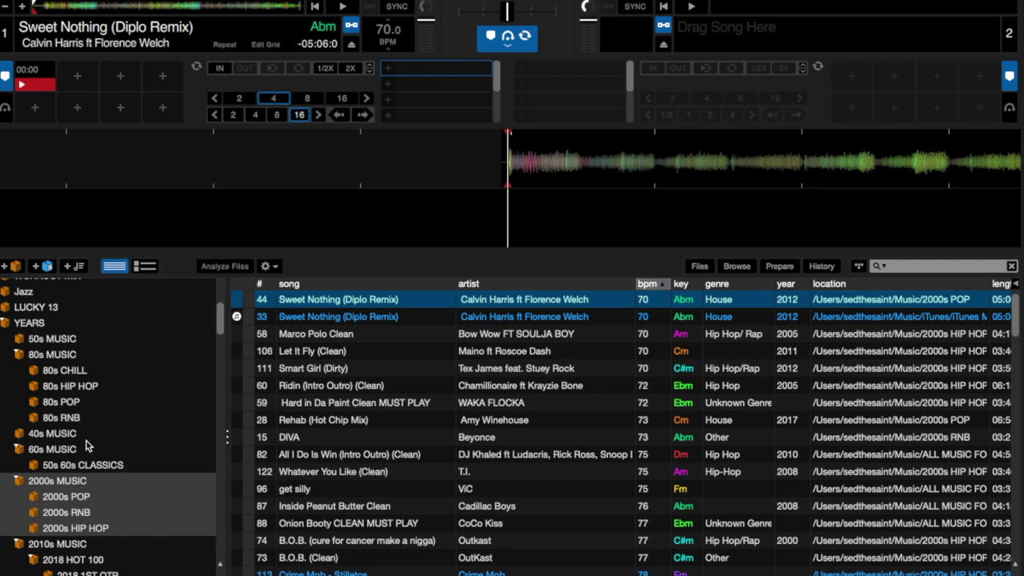
Check the 2000s POP and 2000s RNB crates, ending on the 2000s POP track list.
click(94, 500)
click(92, 515)
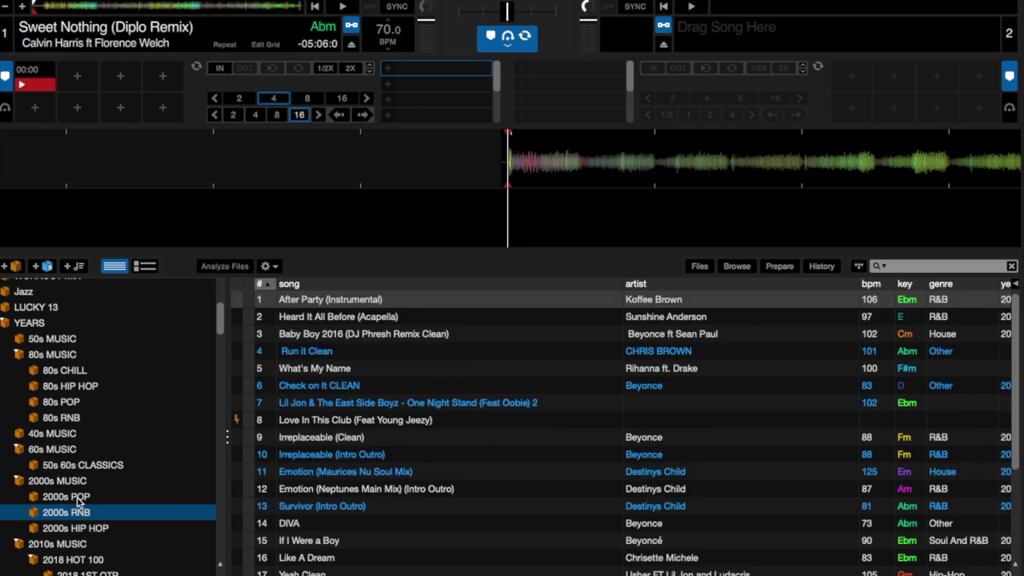
click(79, 500)
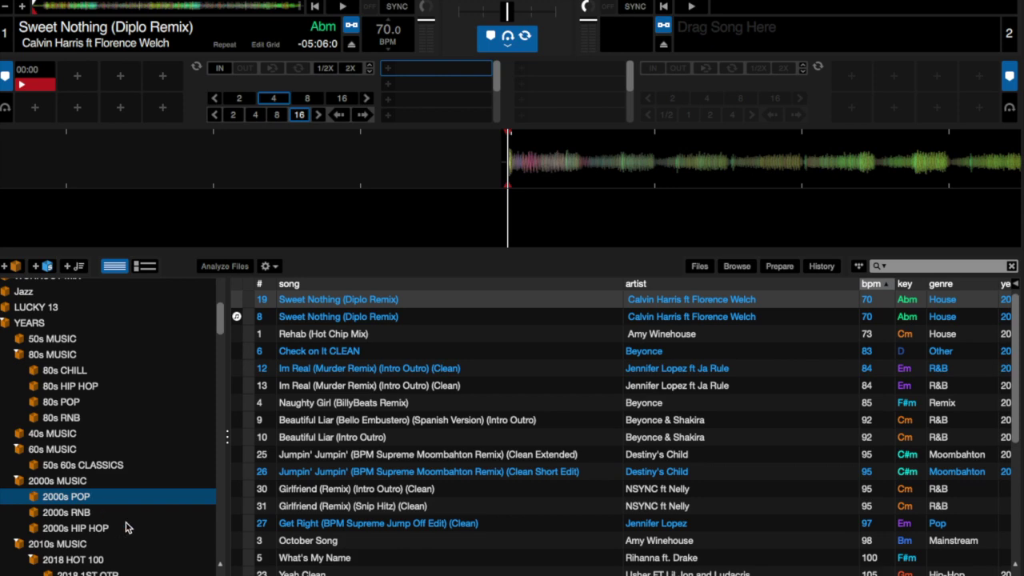
scroll(126, 528, up, 2)
Add a new crate and rename it Billboard, correcting the typo.
scroll(126, 527, down, 15)
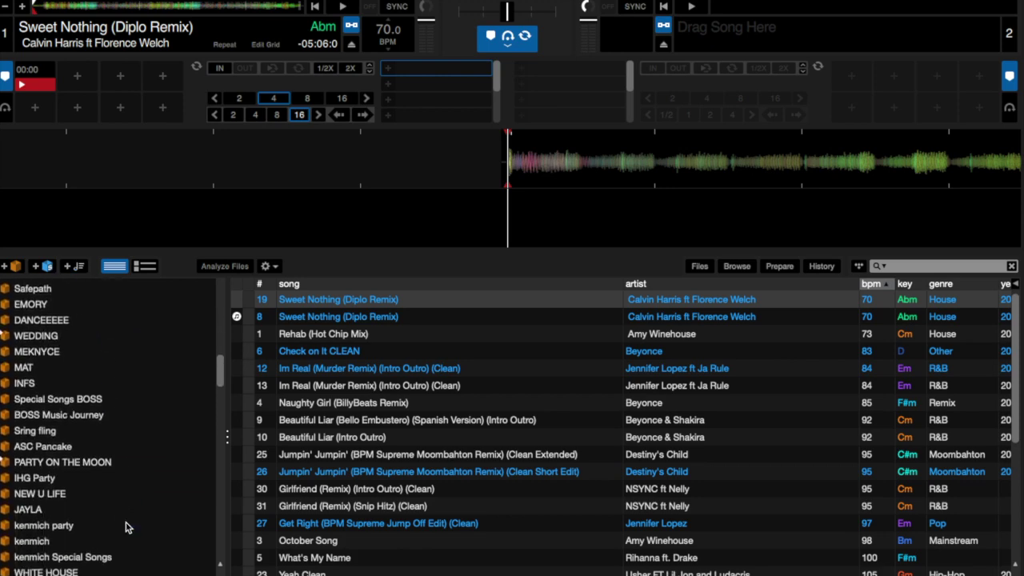
scroll(125, 527, down, 10)
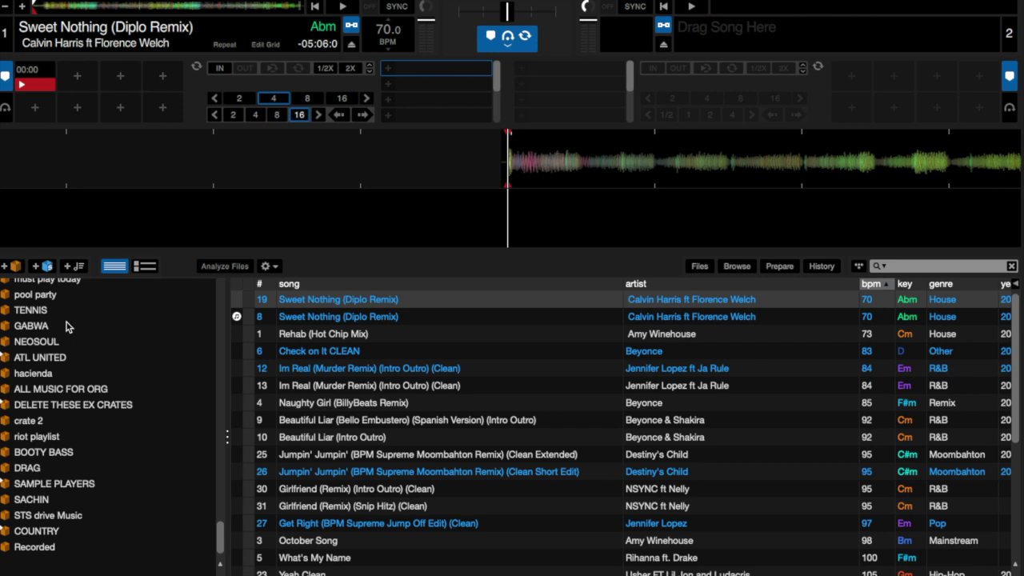
click(15, 266)
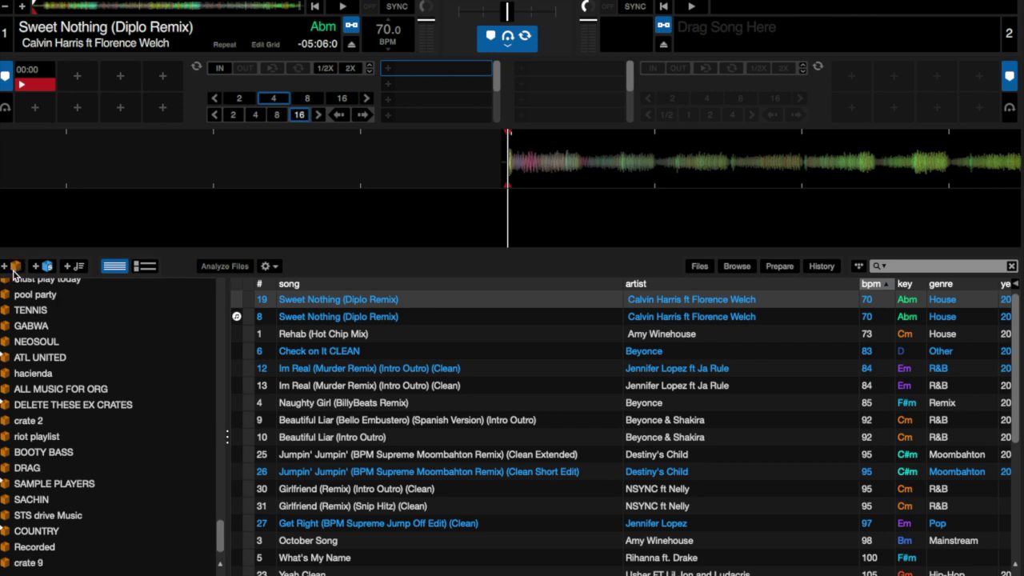
double_click(38, 563)
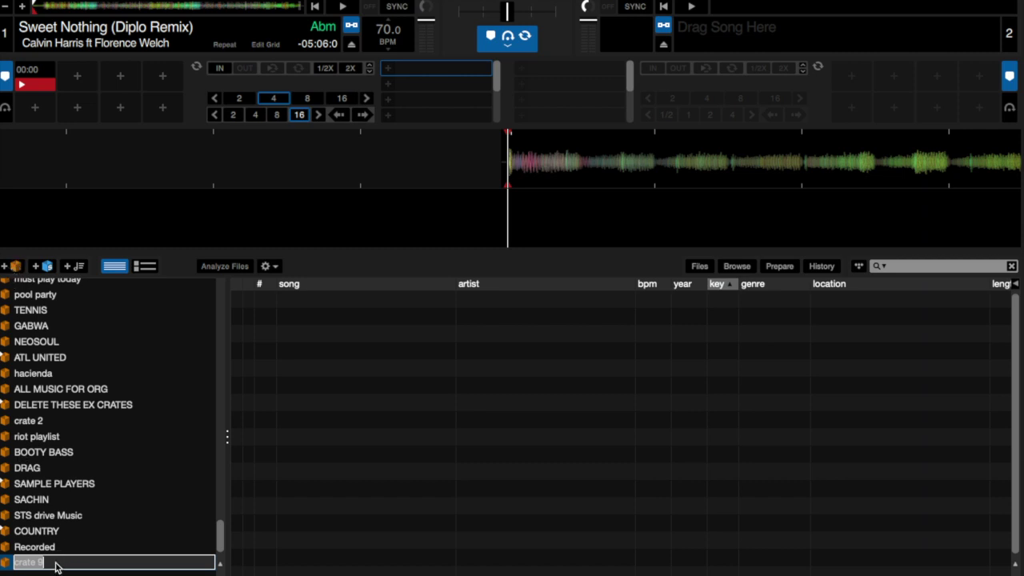
text(Billboard)
key(BackSpace)
key(BackSpace)
text(rd)
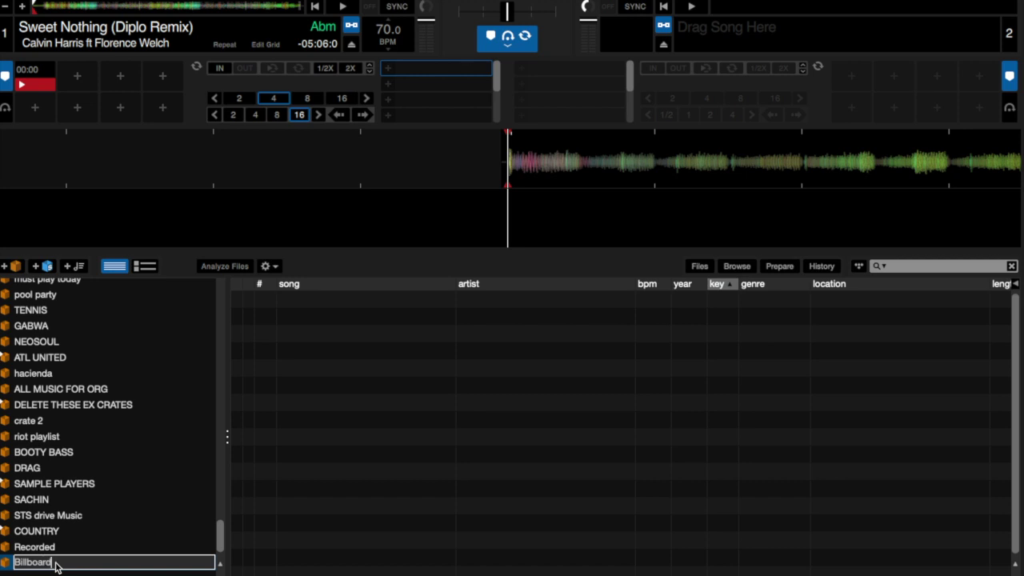
double_click(15, 564)
Drag the Billboard crate to the top of the crate list, above MONIQUE.
click(142, 531)
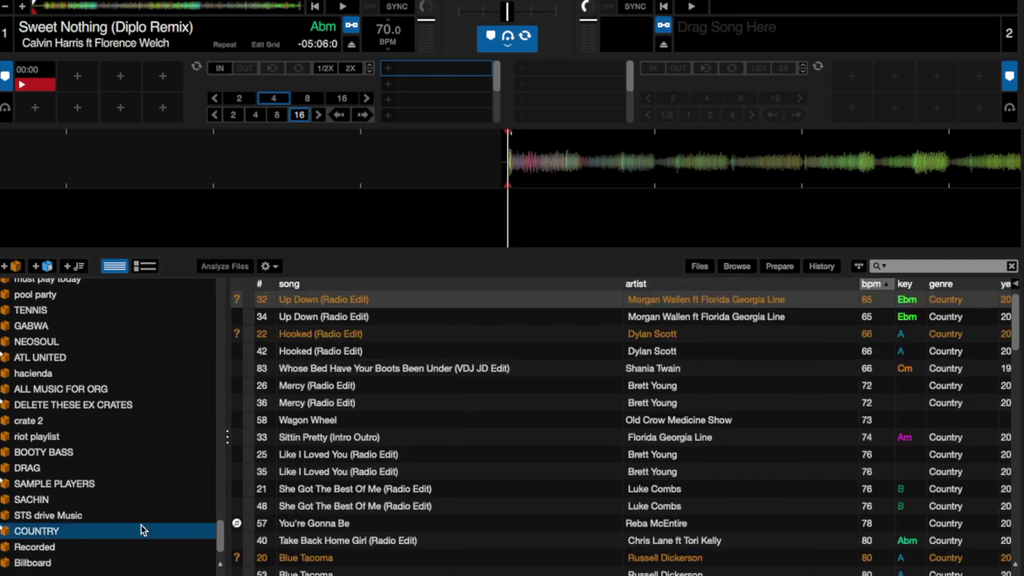
click(40, 568)
drag(40, 568, 39, 383)
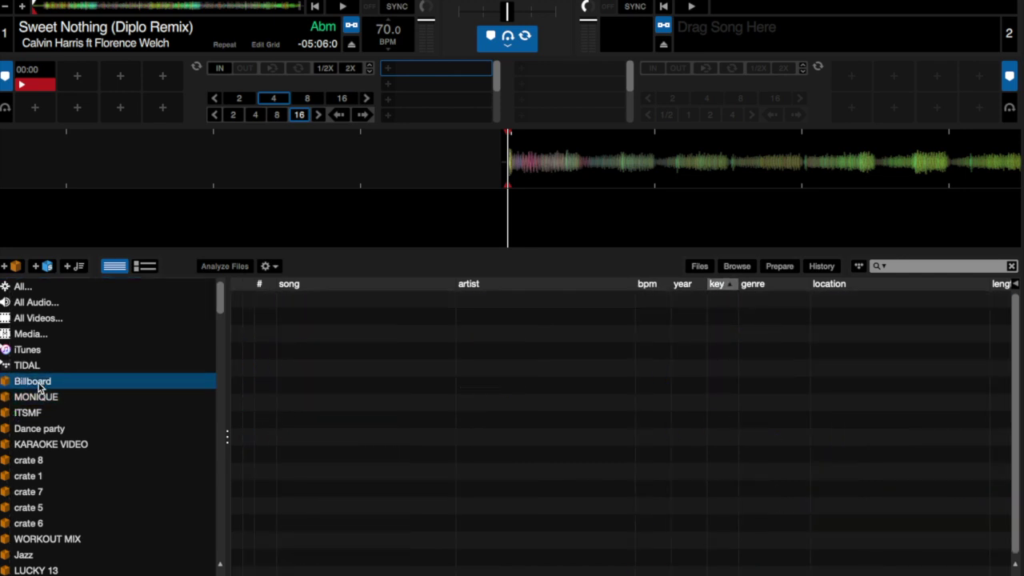
Show the whole library sorted by year, oldest first.
click(23, 288)
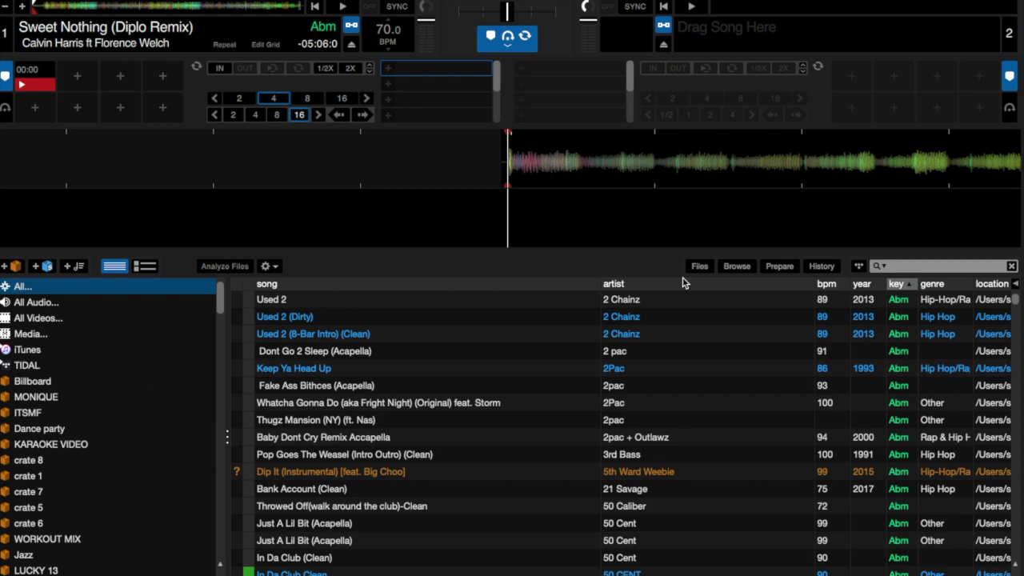
click(862, 284)
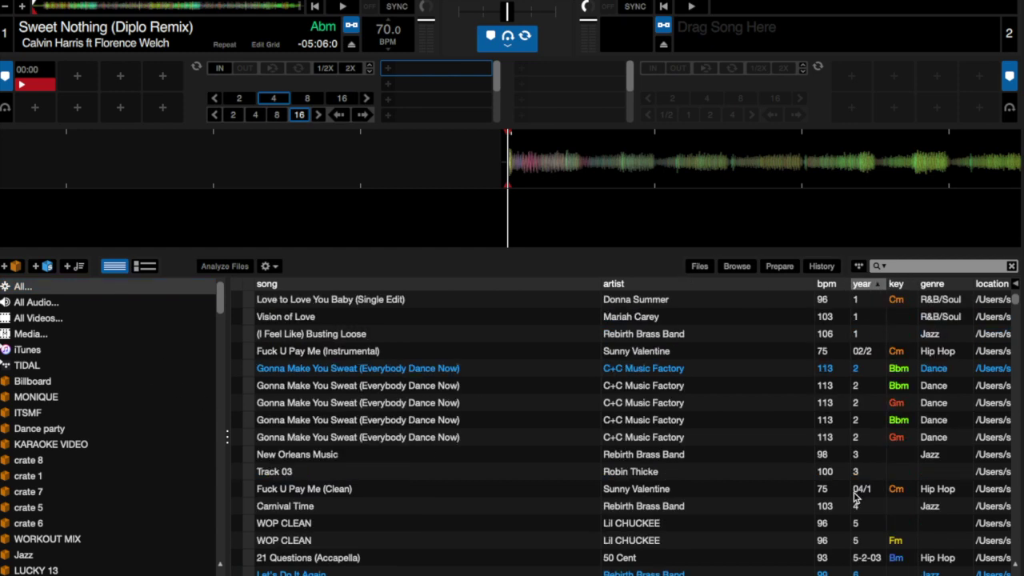
scroll(857, 491, down, 15)
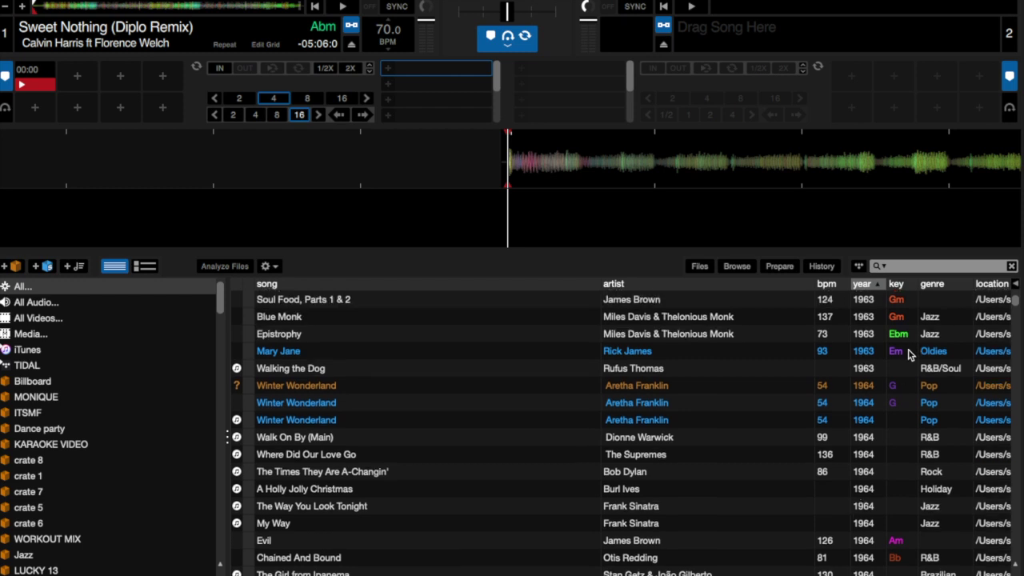
scroll(908, 355, up, 5)
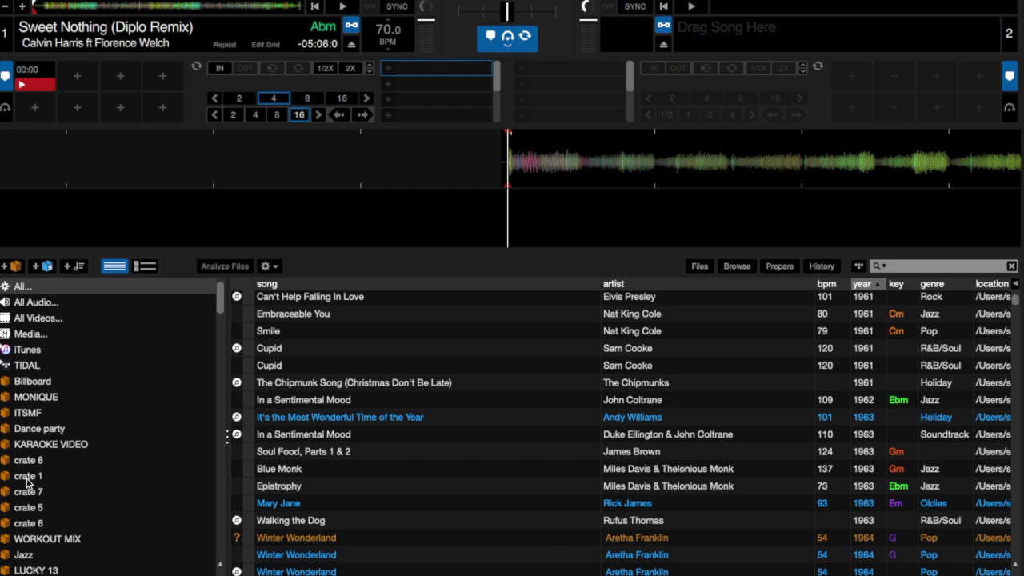
Nest crate 1 inside Billboard, collapse Billboard, then open the YEARS crate.
drag(28, 480, 22, 392)
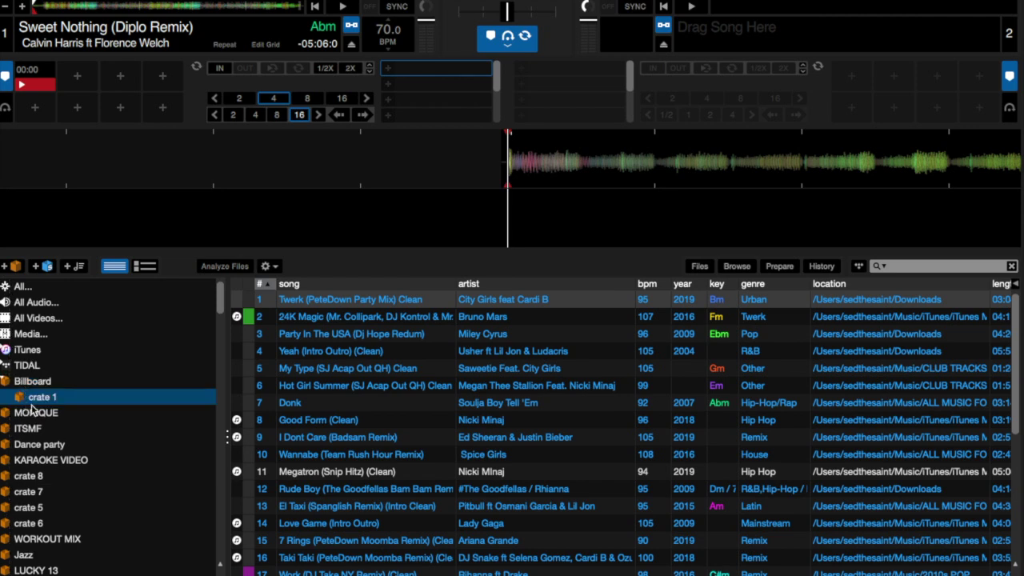
click(23, 384)
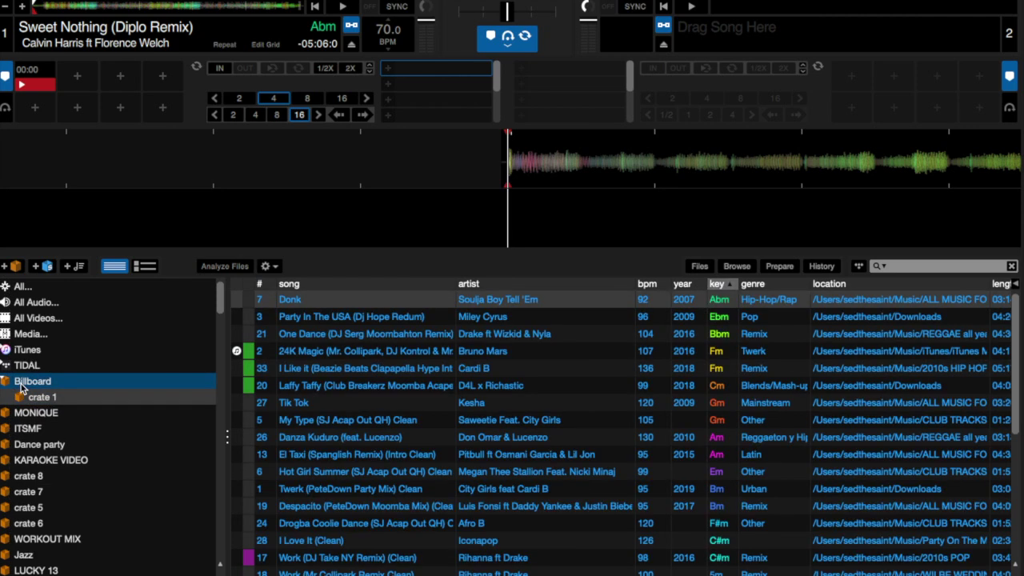
click(7, 386)
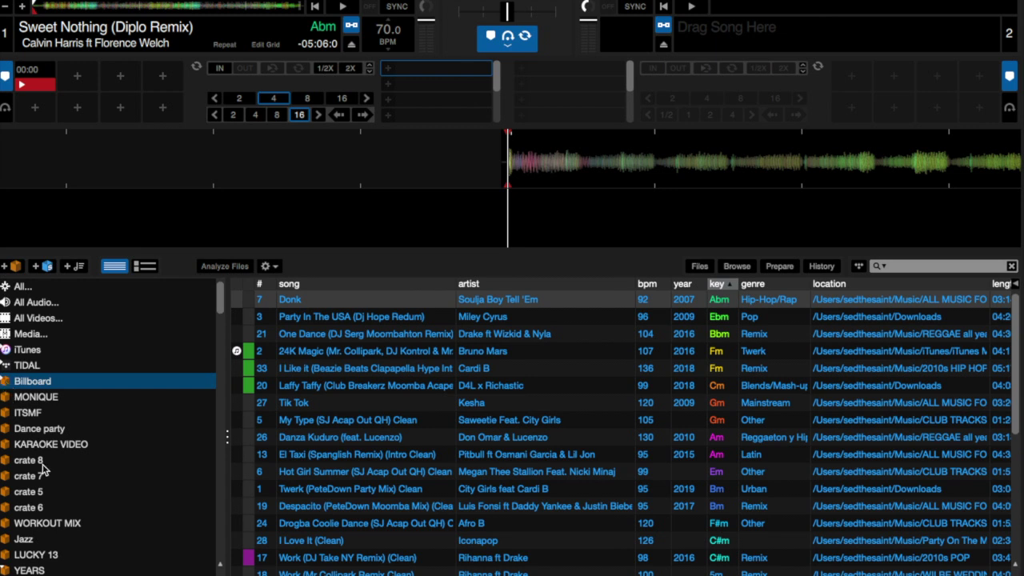
scroll(55, 485, down, 8)
scroll(55, 484, down, 1)
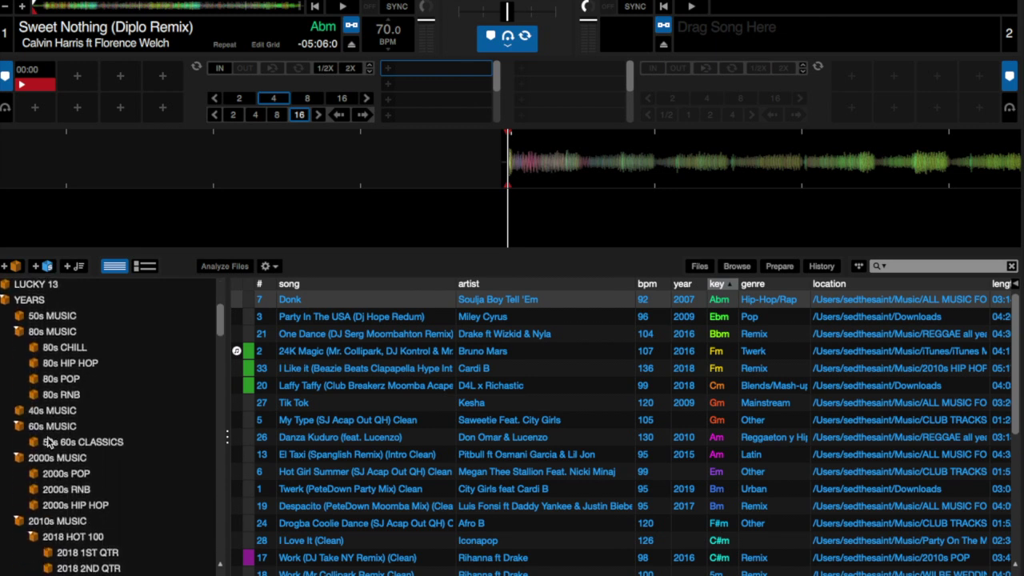
scroll(39, 336, down, 1)
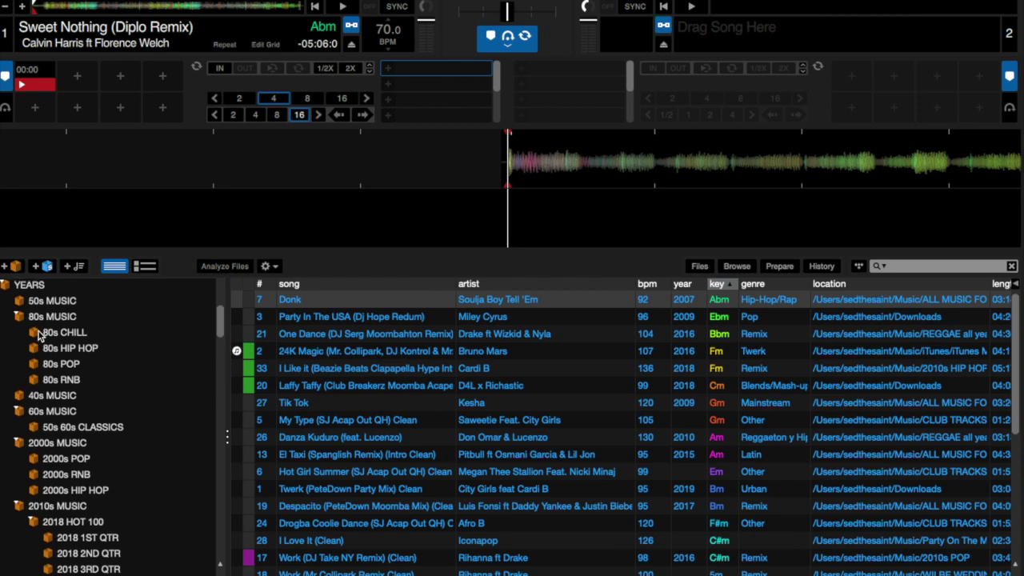
click(7, 289)
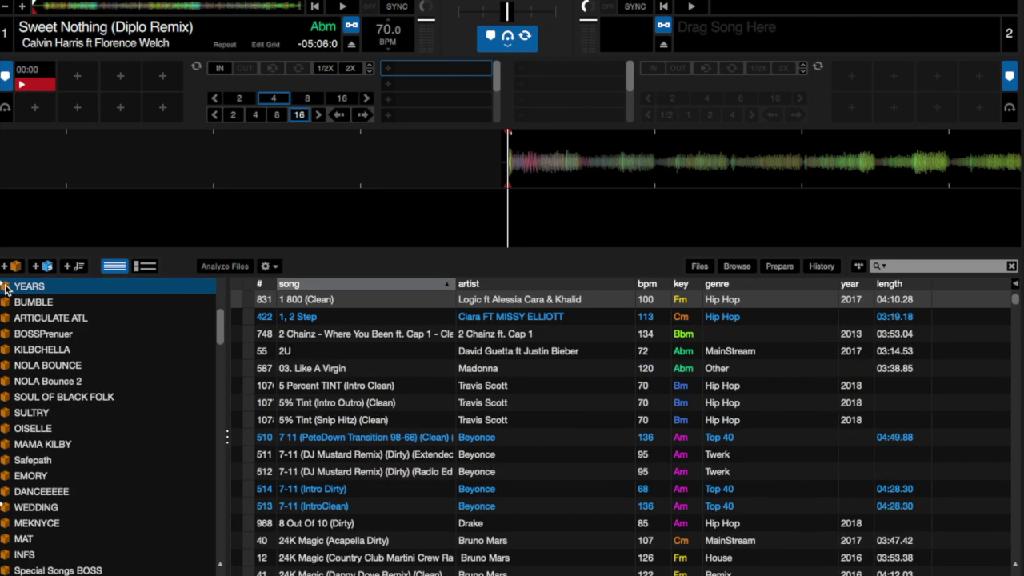
Expand YEARS and browse its decade sub crates down to the 2018 HOT 100 quarter crates.
click(6, 288)
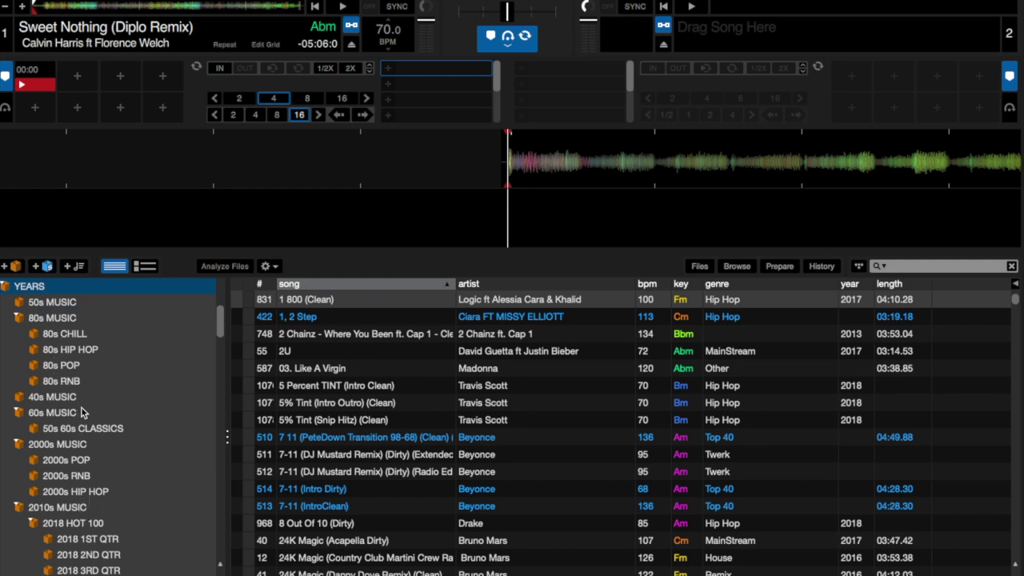
scroll(97, 445, down, 1)
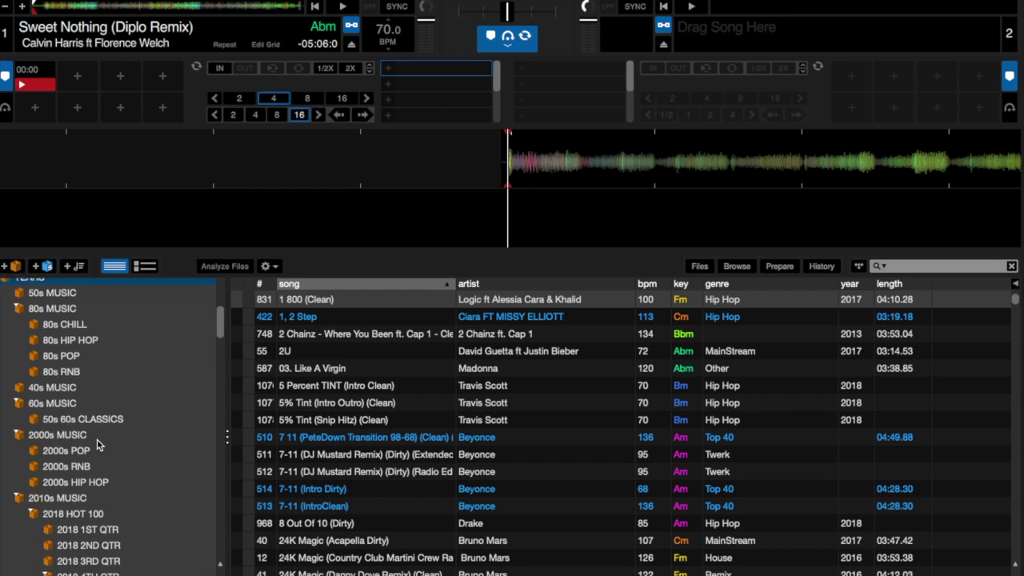
scroll(97, 440, down, 3)
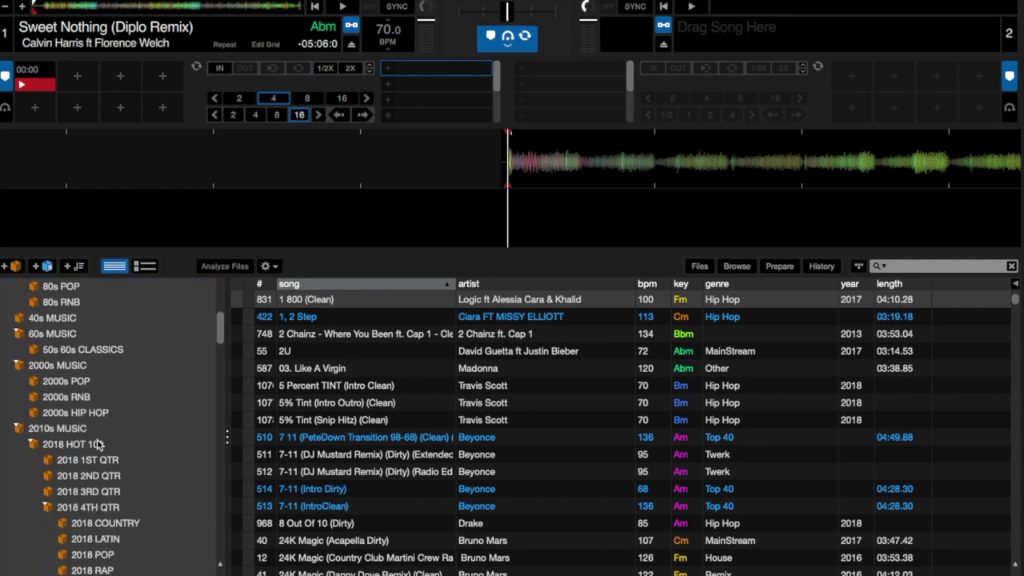
scroll(97, 439, down, 2)
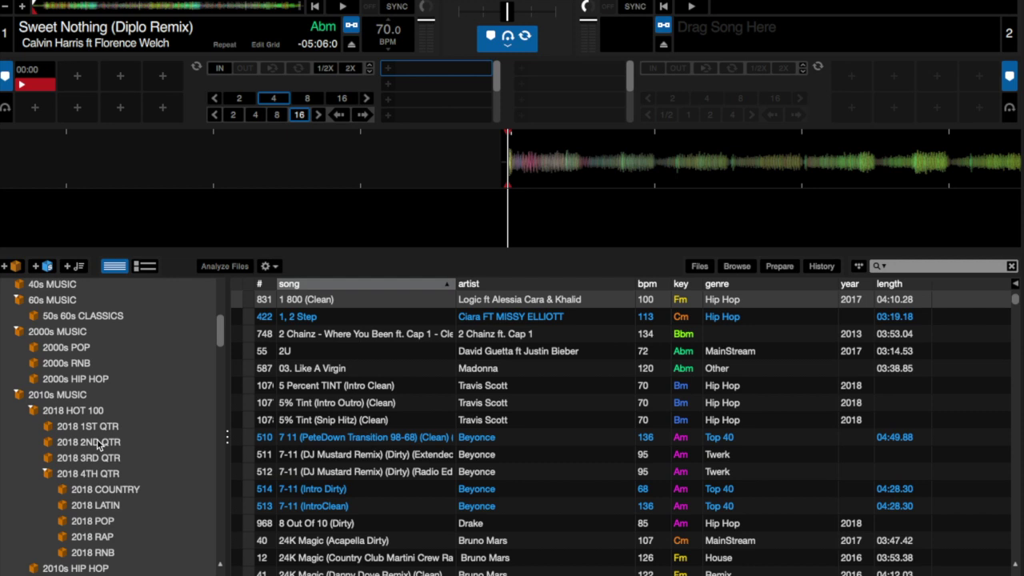
scroll(97, 439, down, 1)
scroll(71, 346, up, 1)
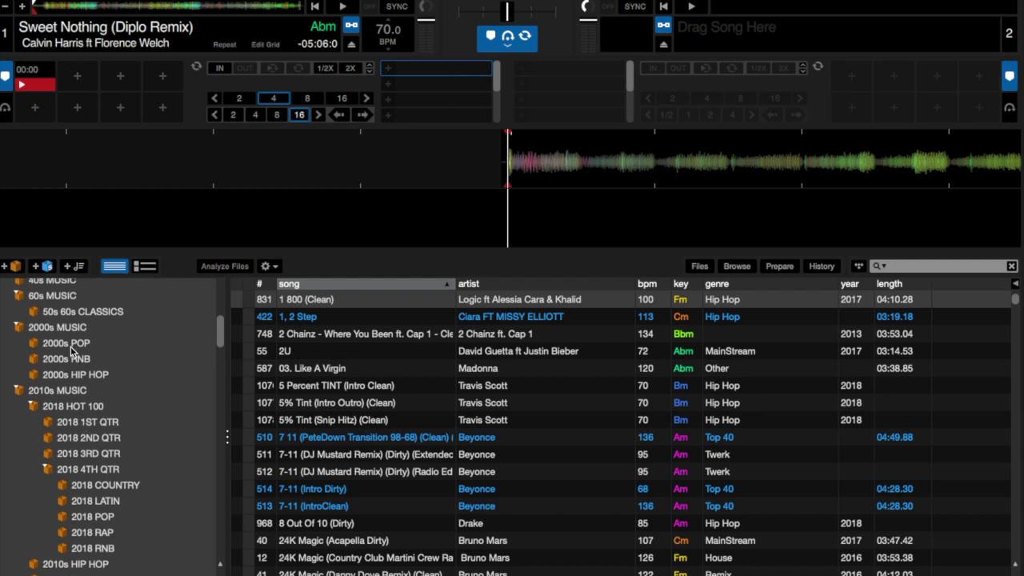
scroll(71, 346, down, 3)
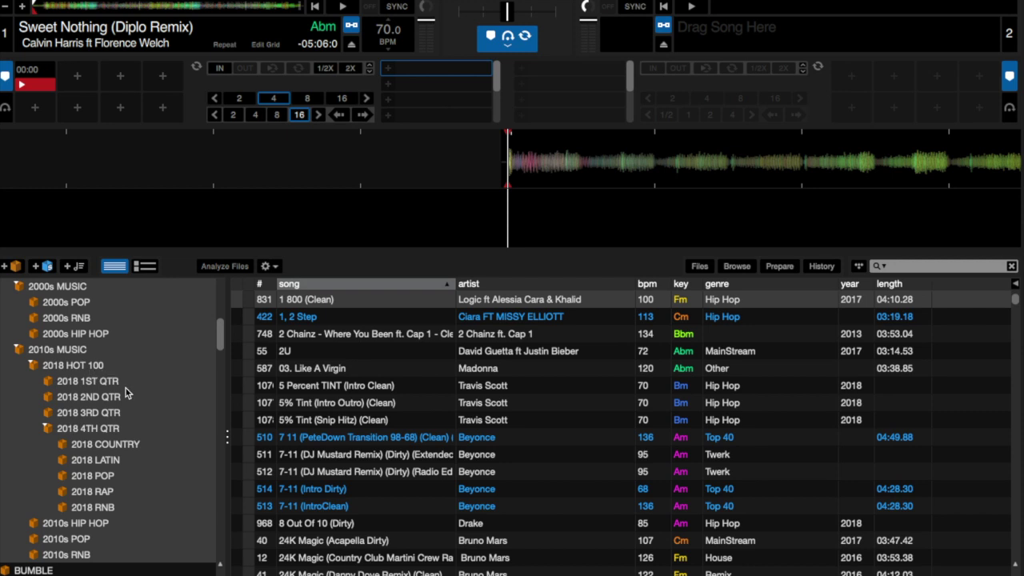
scroll(125, 388, up, 1)
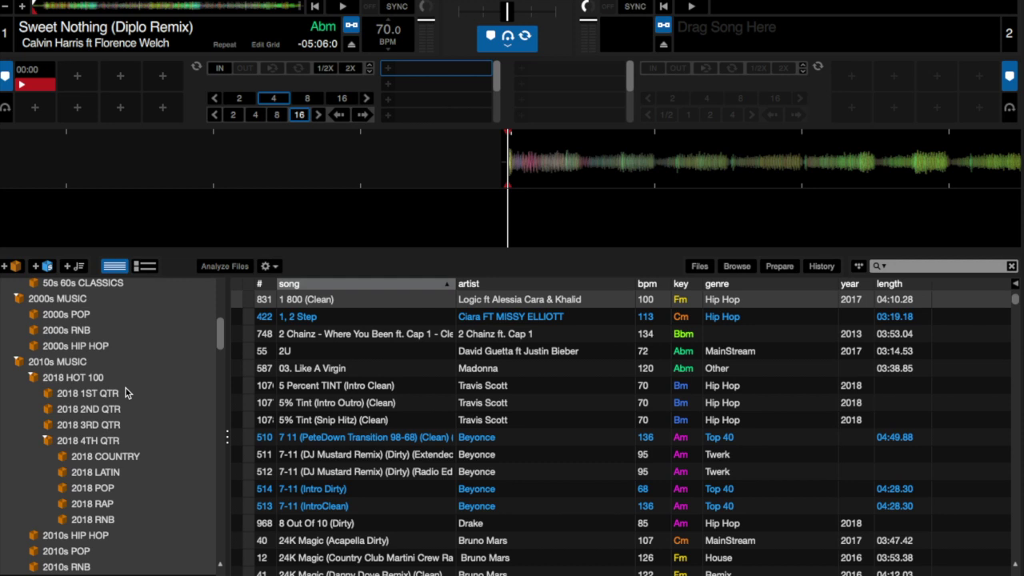
Show the 2000s POP crate's tracks by bpm and check their year and location columns.
click(84, 318)
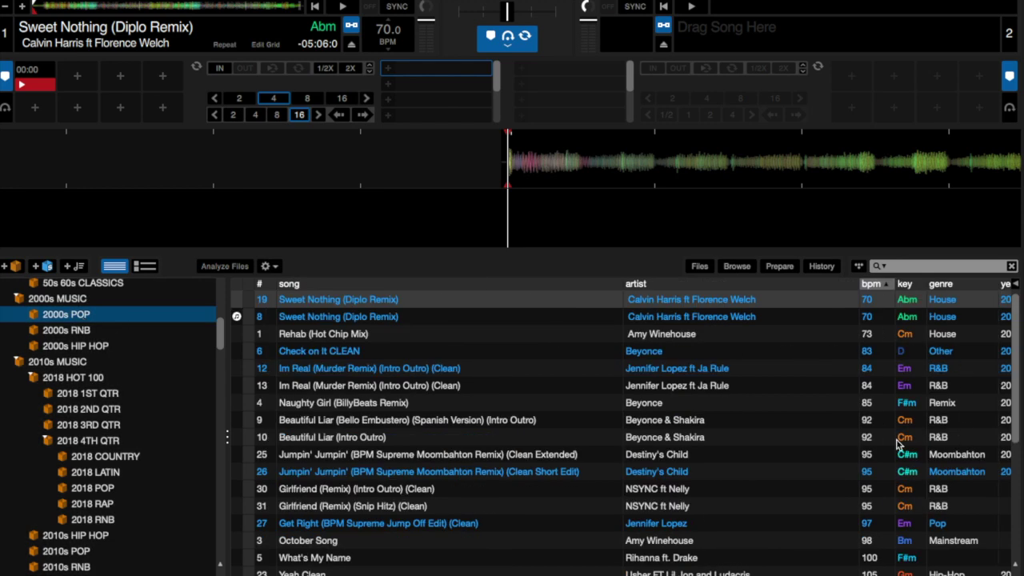
scroll(865, 396, down, 5)
scroll(865, 396, right, 5)
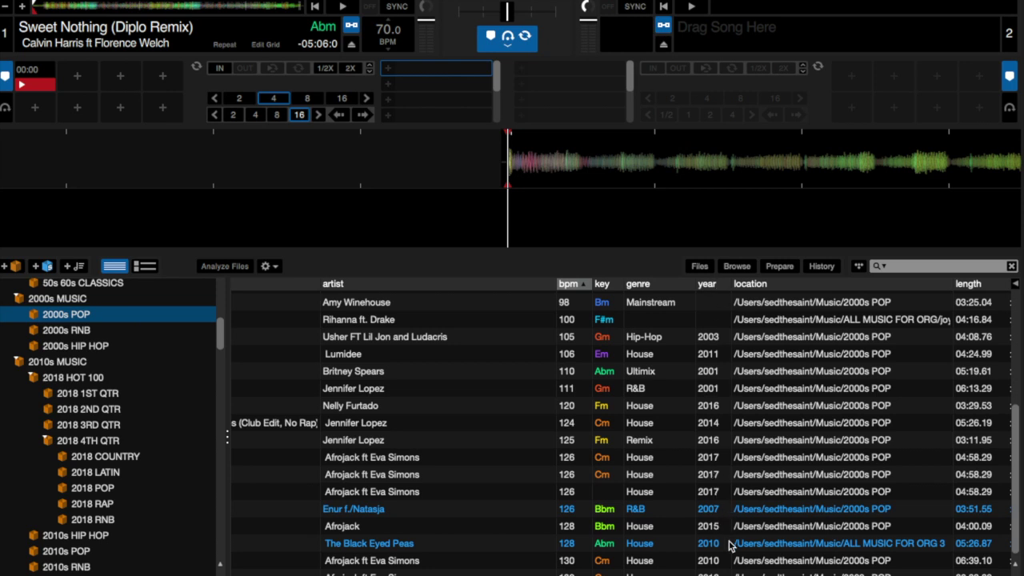
scroll(728, 546, left, 5)
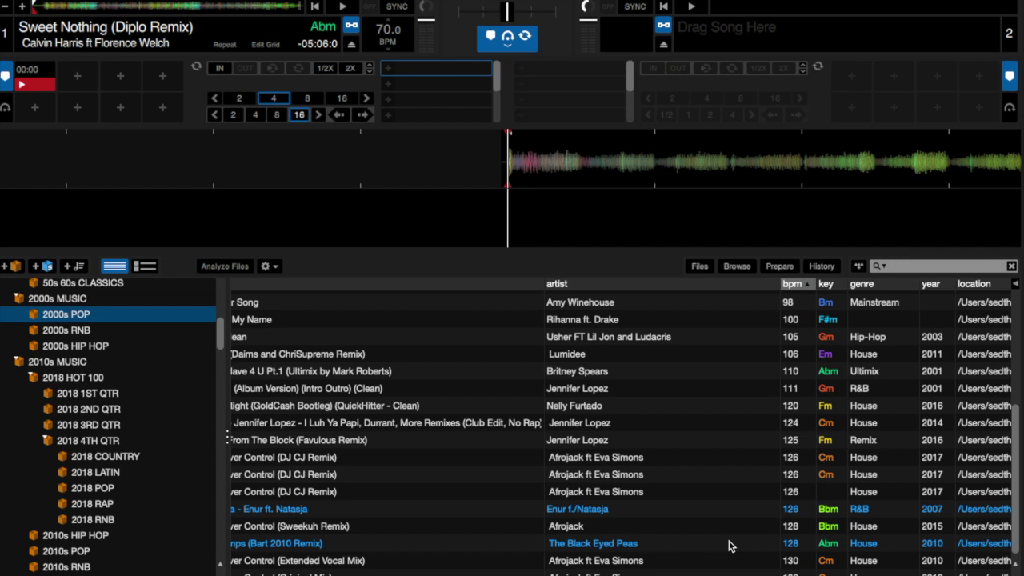
scroll(729, 546, left, 5)
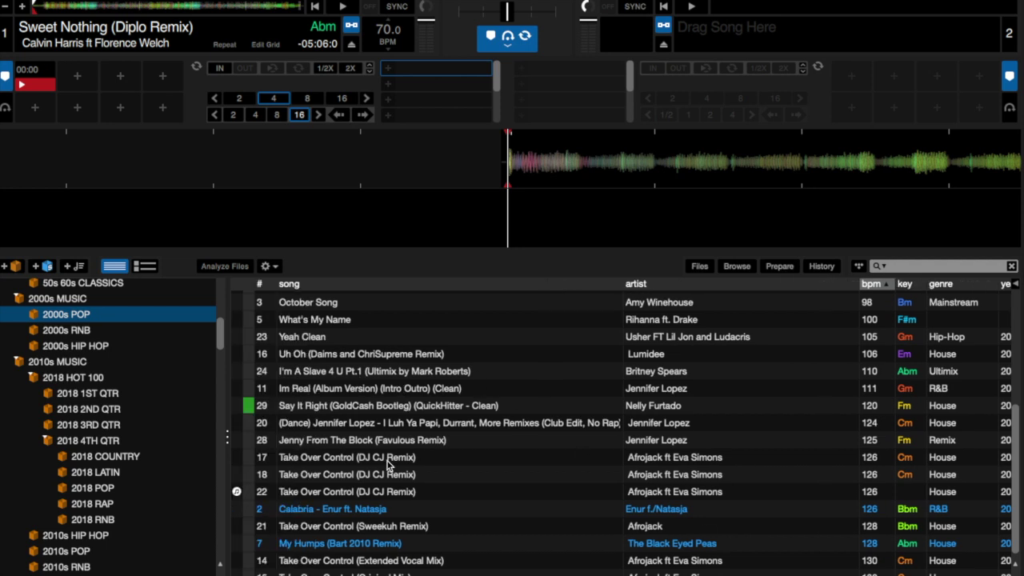
Compare the duplicate Take Over Control (DJ CJ Remix) rows in the 2000s POP crate.
click(392, 493)
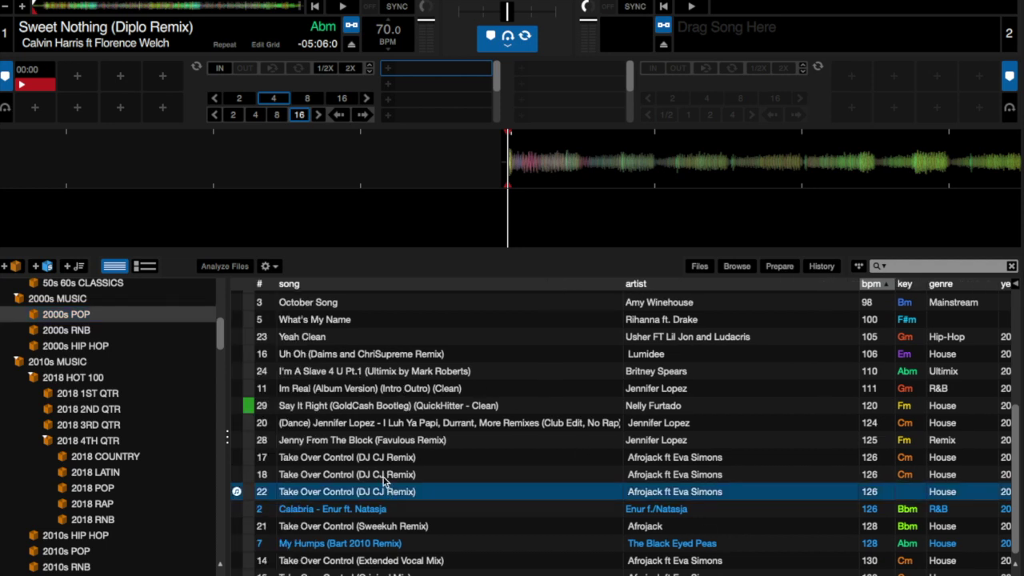
click(384, 476)
click(379, 461)
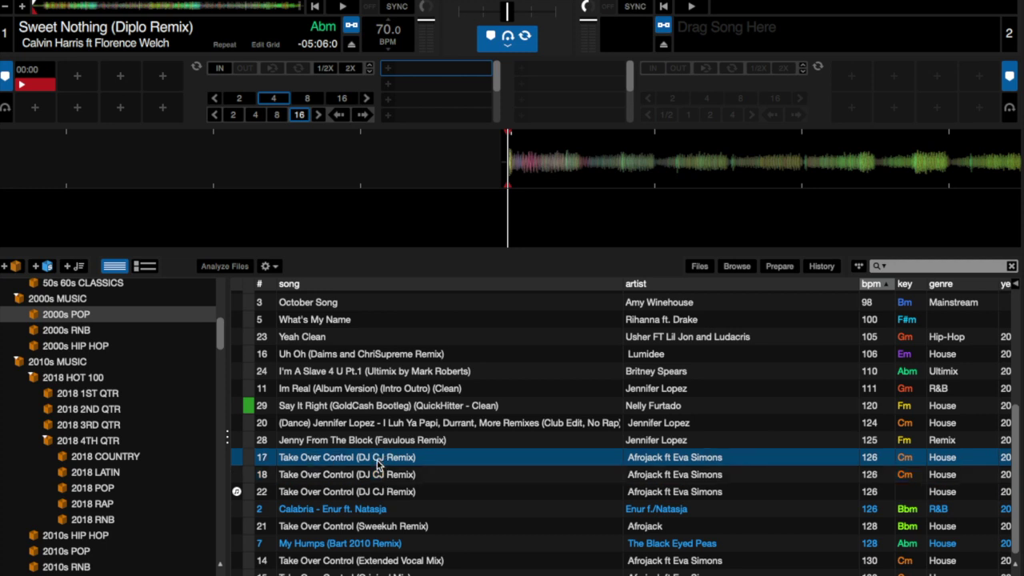
click(380, 478)
click(377, 494)
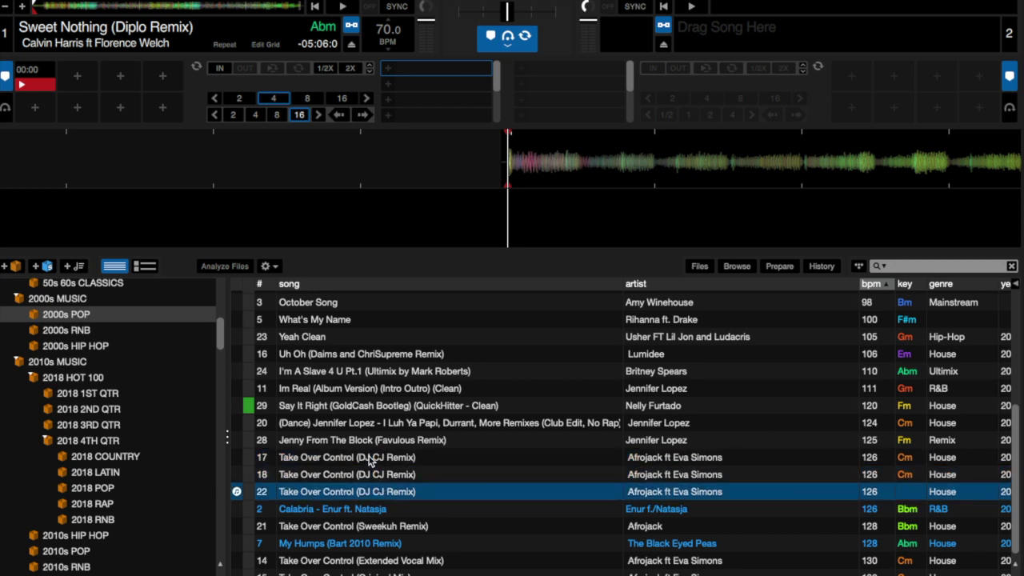
Delete the row 17 duplicate and load the remaining Take Over Control copy onto deck 2.
click(370, 460)
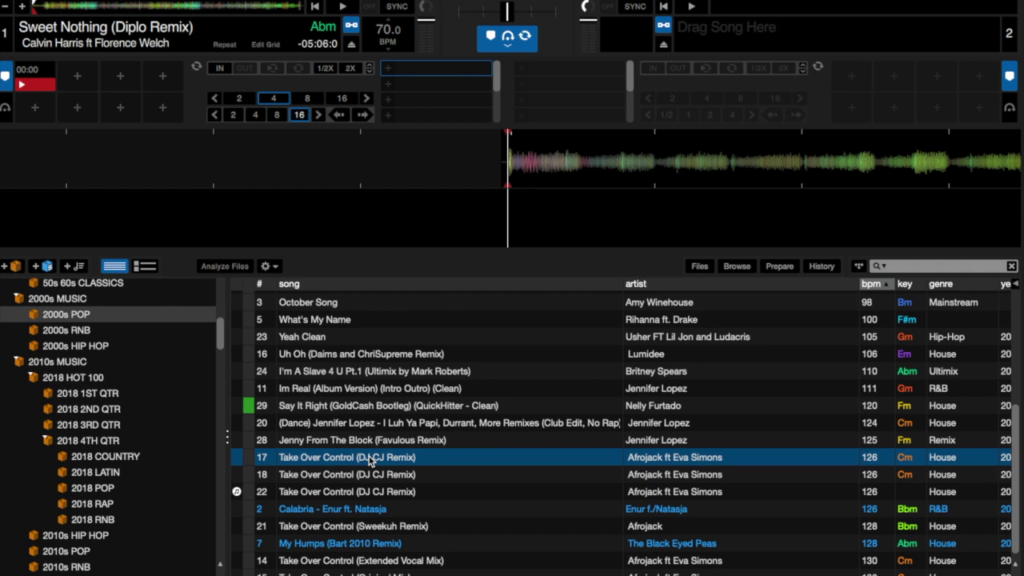
key(Delete)
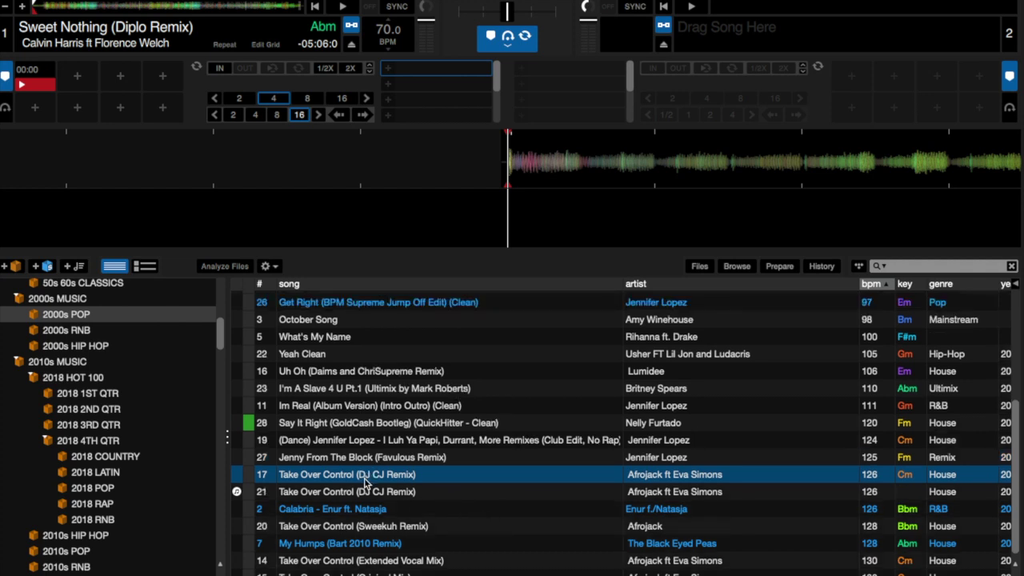
key(shift+Right)
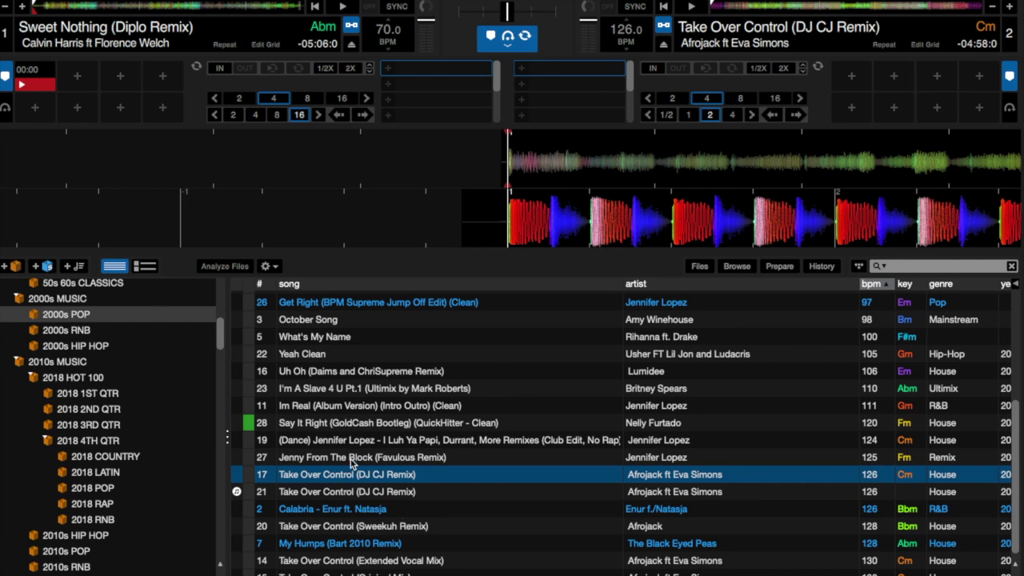
scroll(352, 463, up, 3)
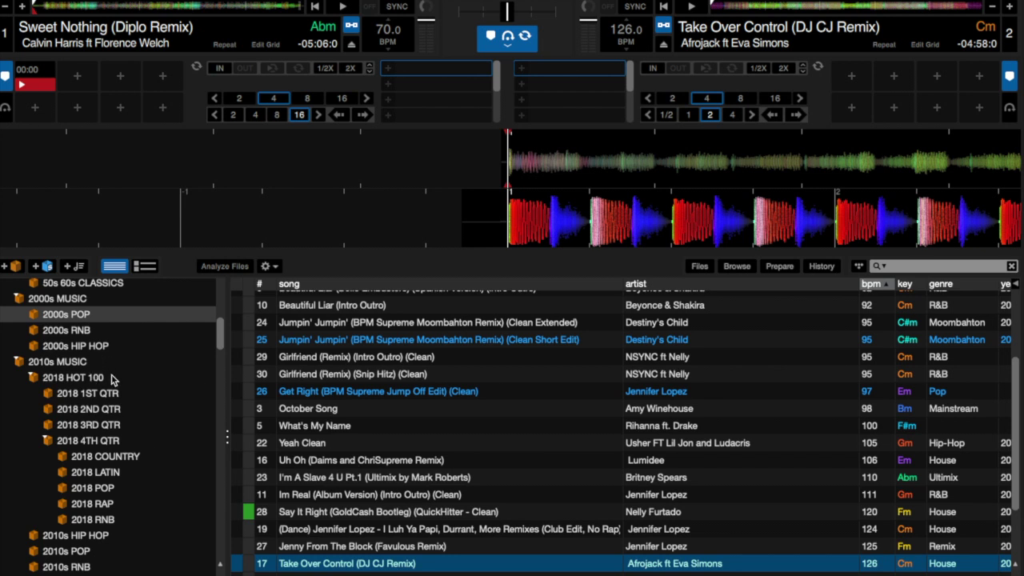
scroll(104, 524, down, 5)
scroll(101, 524, down, 12)
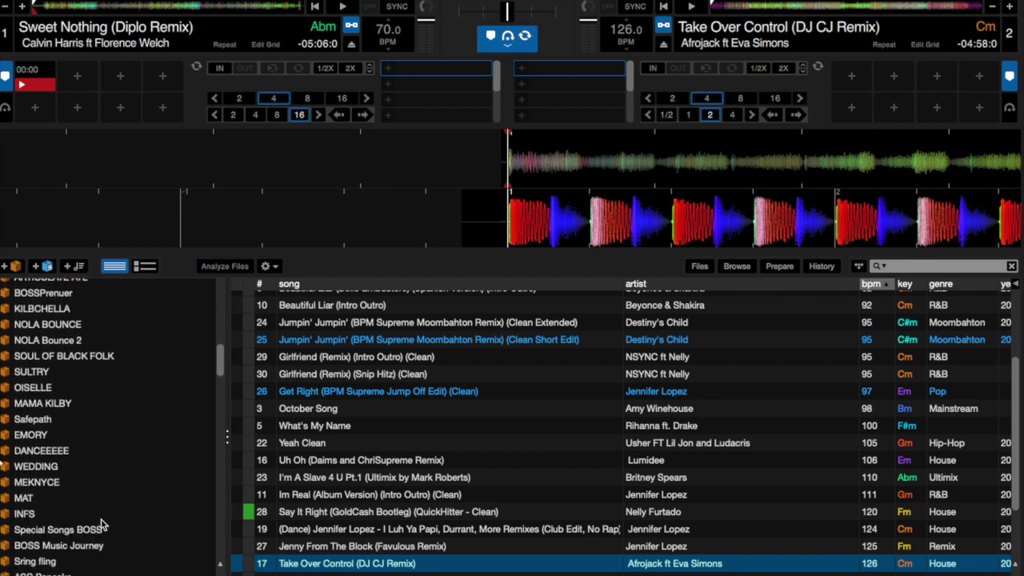
scroll(102, 524, down, 15)
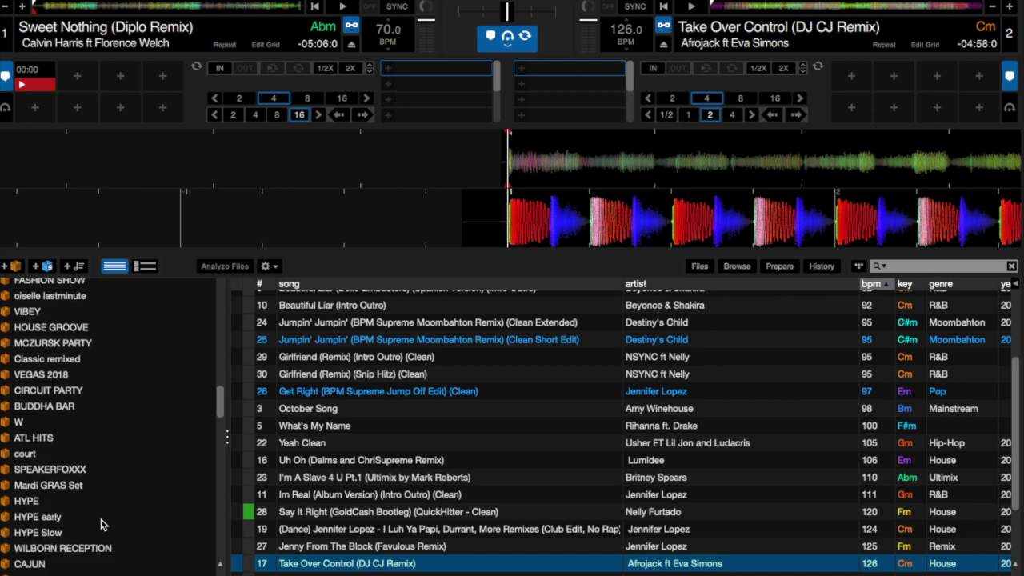
scroll(102, 524, down, 15)
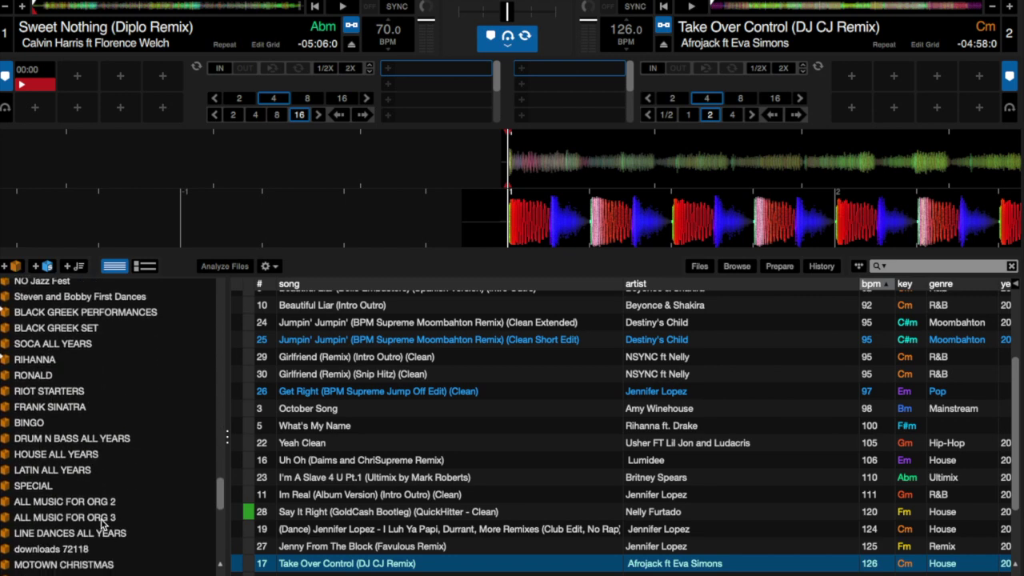
scroll(101, 524, up, 20)
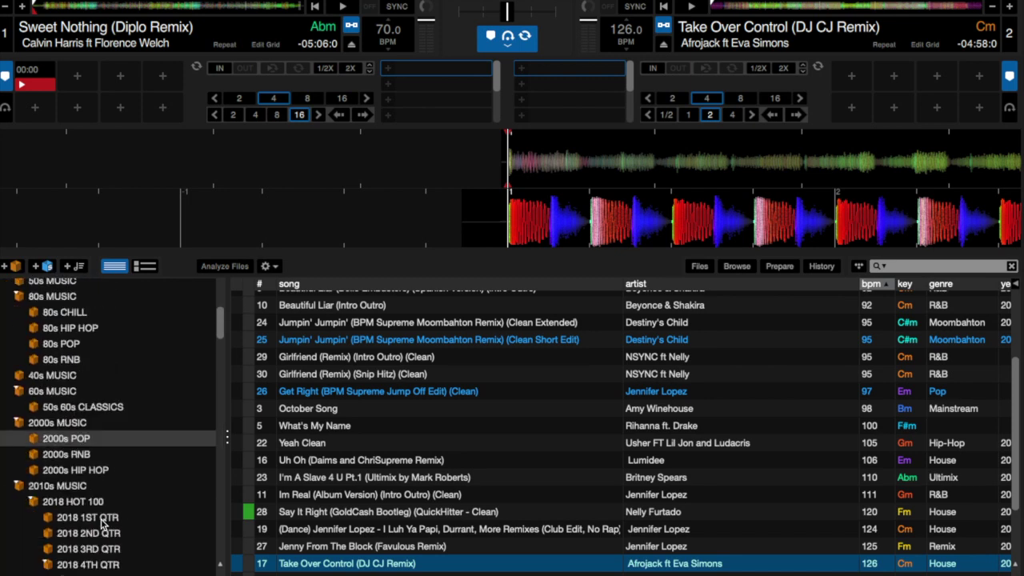
scroll(102, 524, down, 4)
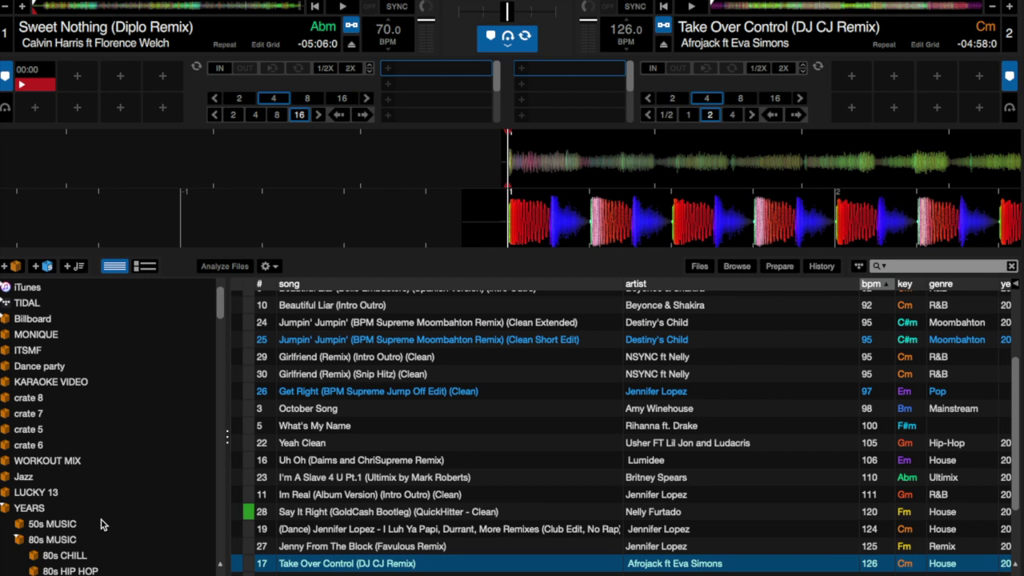
scroll(101, 524, down, 6)
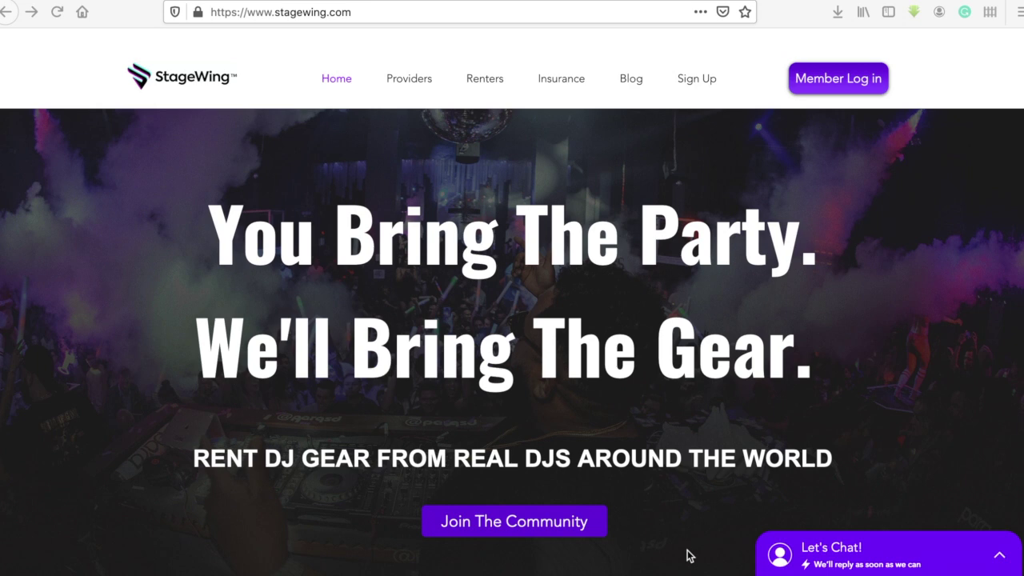
scroll(646, 514, down, 3)
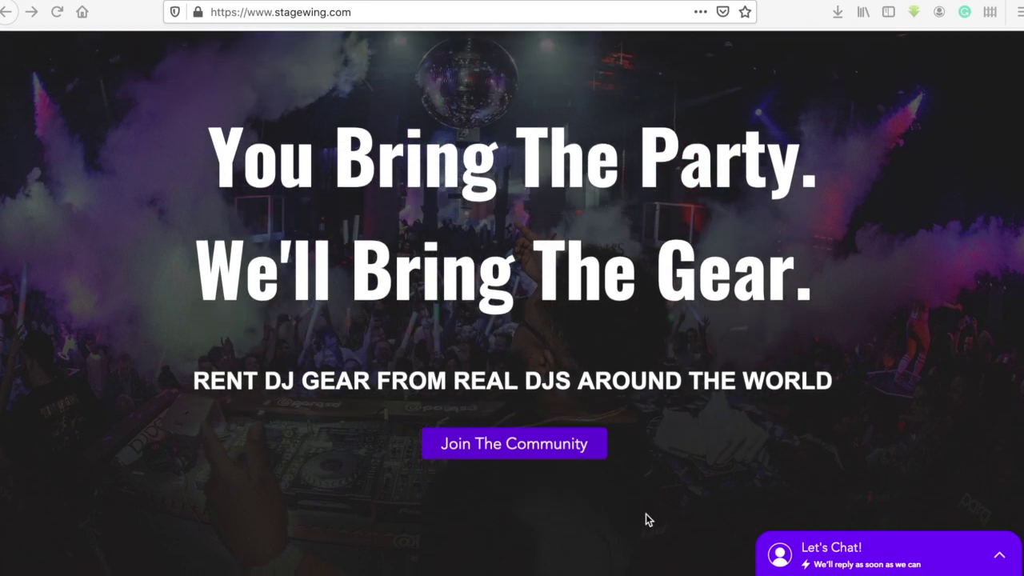
scroll(645, 516, down, 4)
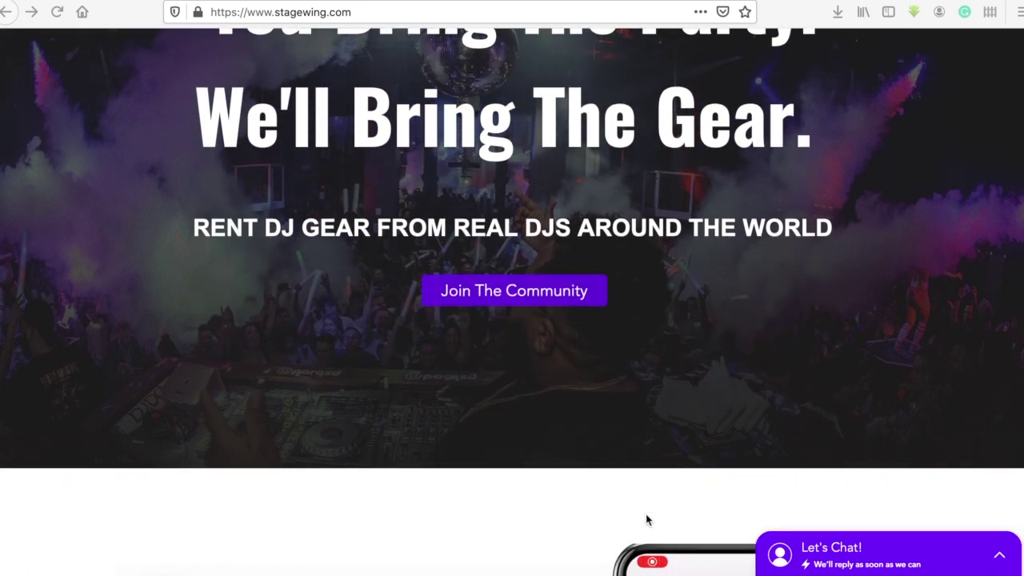
scroll(648, 520, down, 5)
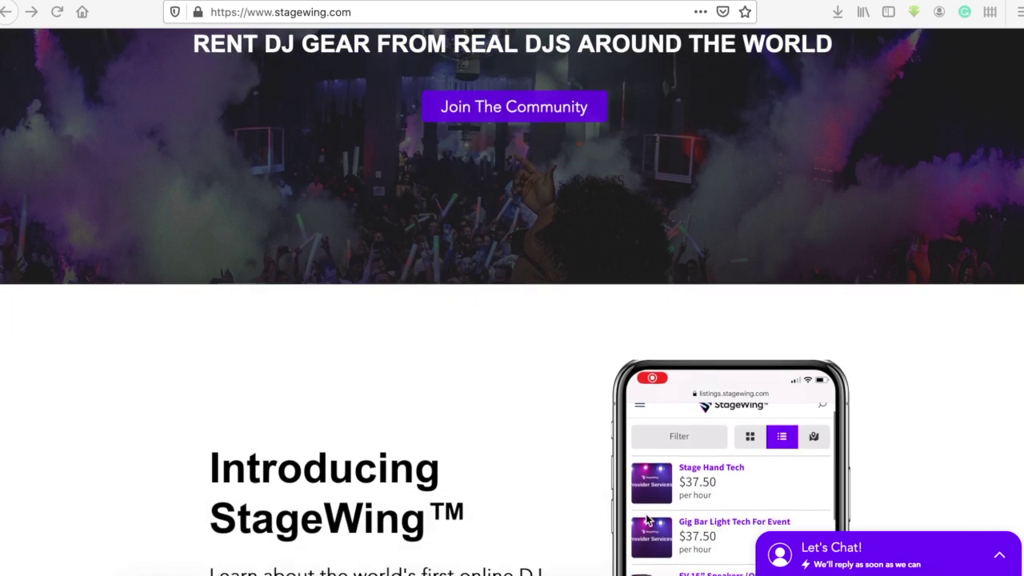
scroll(646, 513, down, 4)
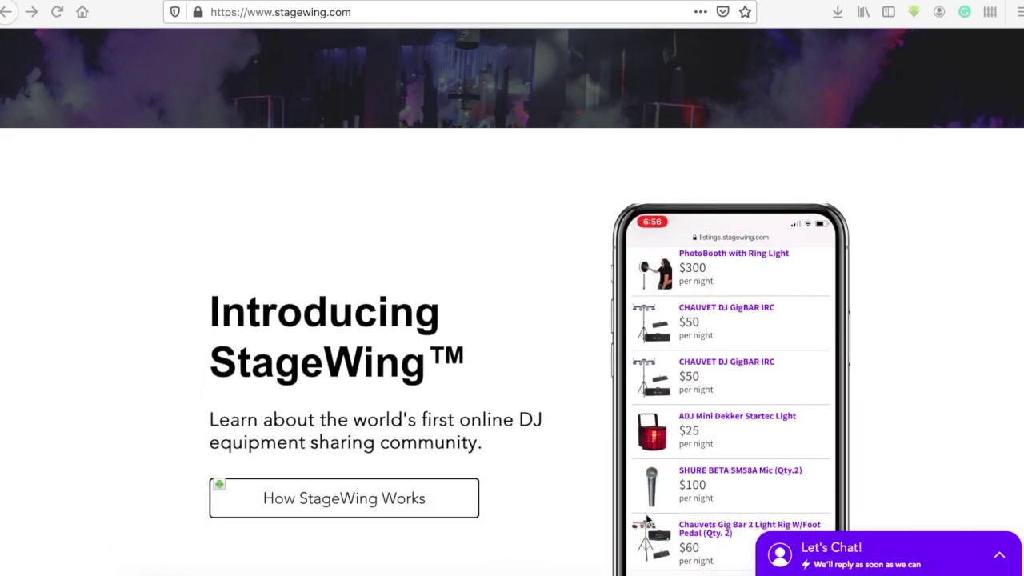
scroll(646, 520, down, 4)
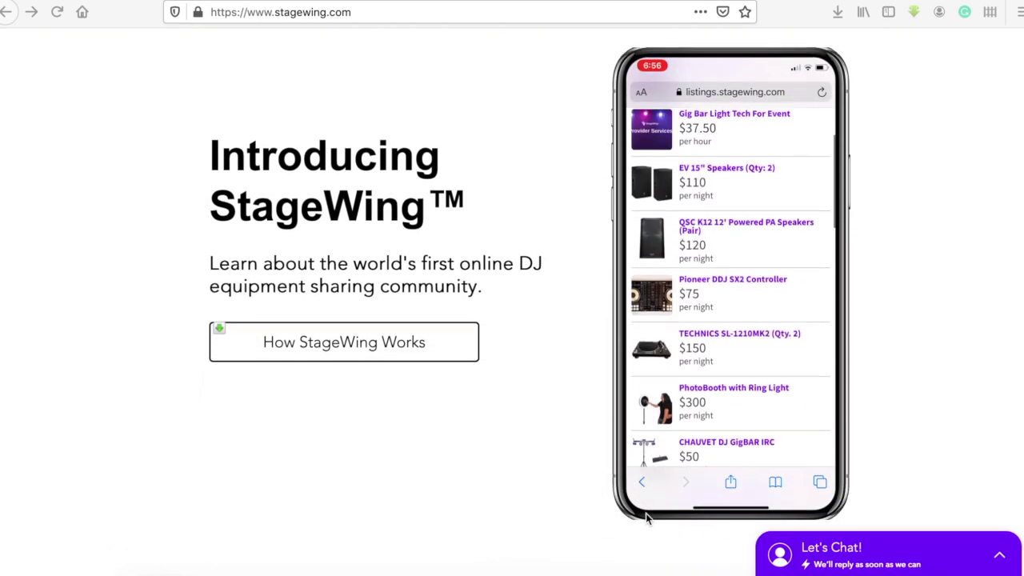
scroll(647, 518, down, 4)
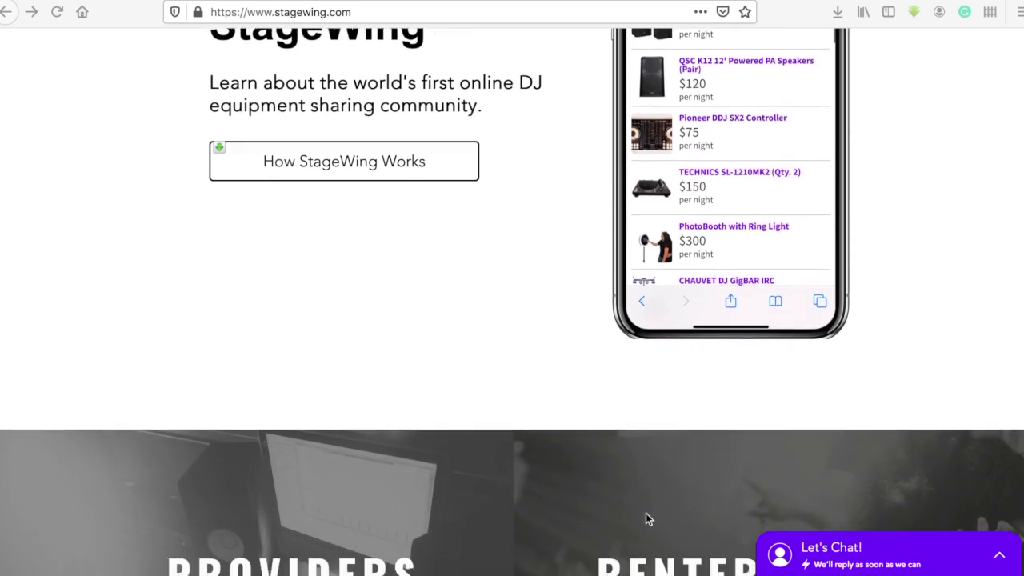
scroll(648, 519, down, 5)
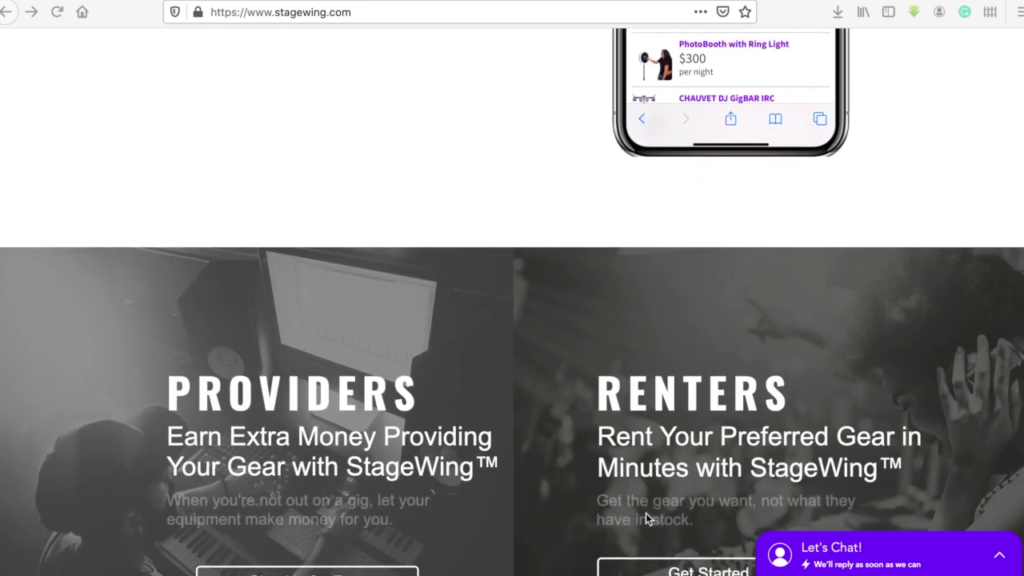
scroll(647, 518, down, 6)
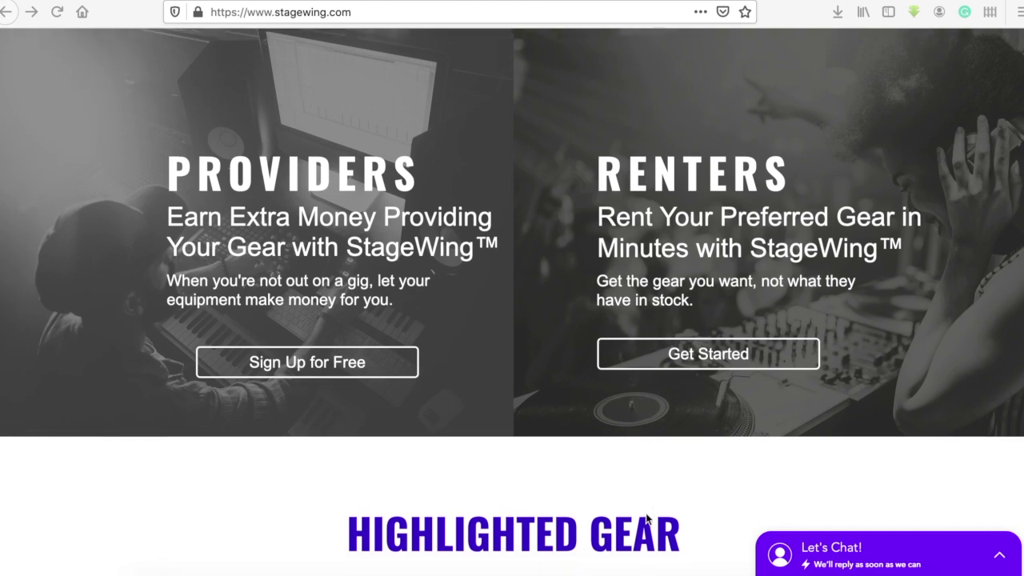
scroll(647, 518, down, 6)
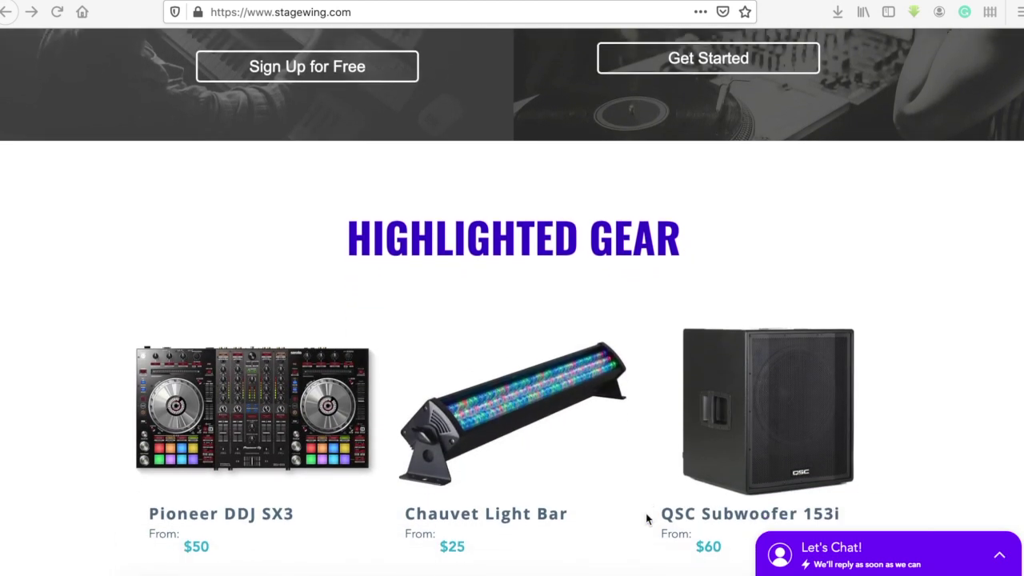